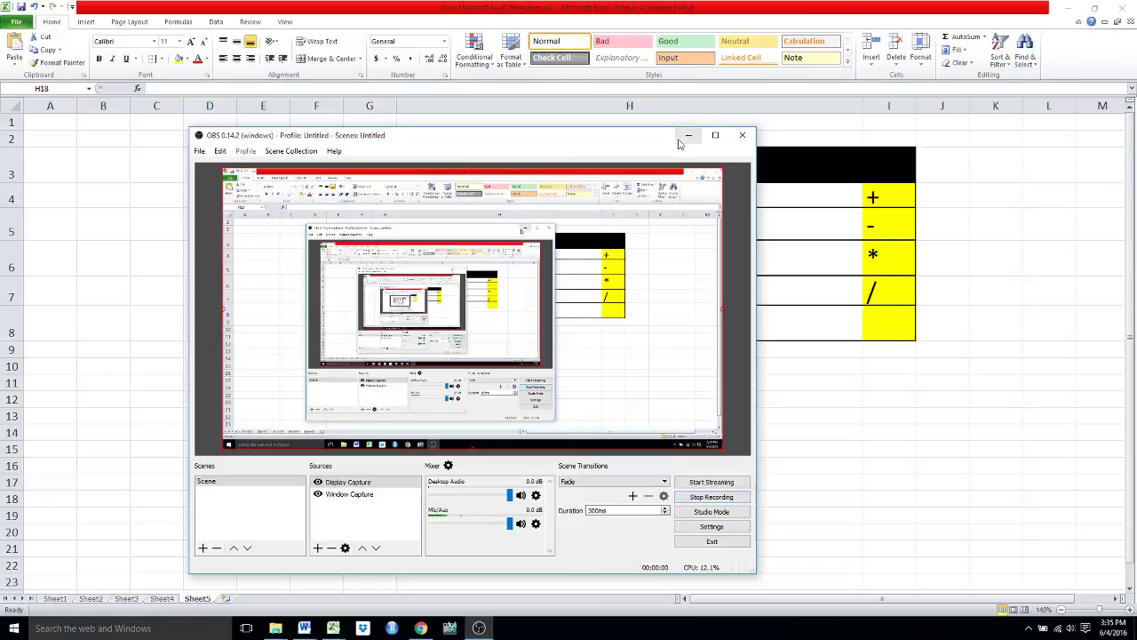
Minimize the recorder window to reveal Sheet5's table of operators +, -, *, /.
click(681, 140)
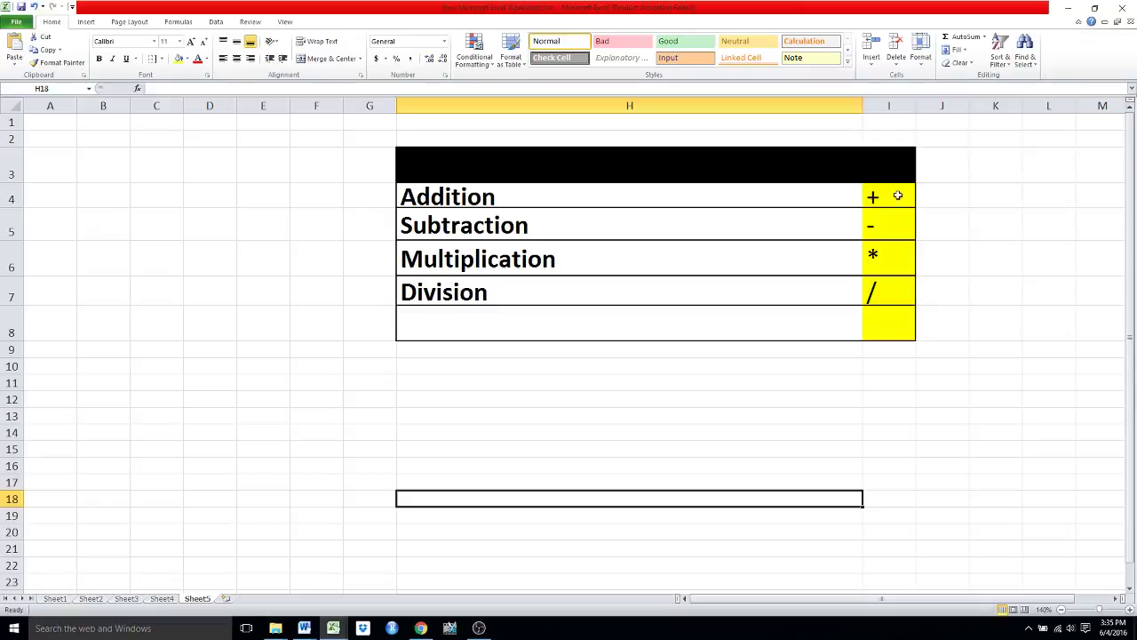
Highlight the four operator symbols in I4:I7, then switch to Sheet4.
drag(888, 196, 889, 291)
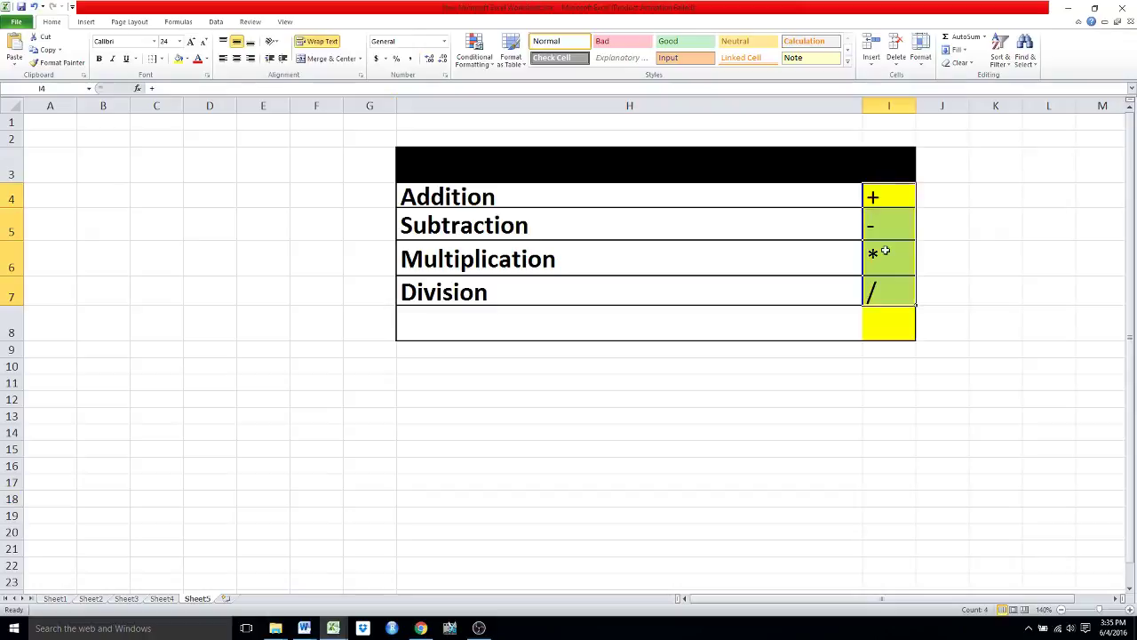
click(952, 194)
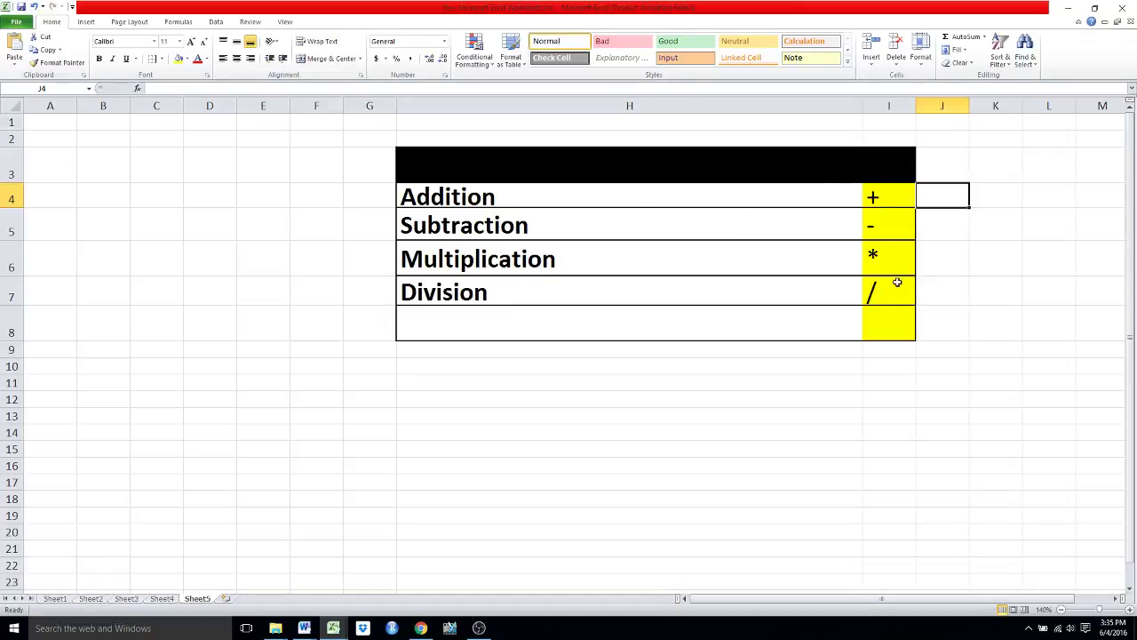
click(162, 599)
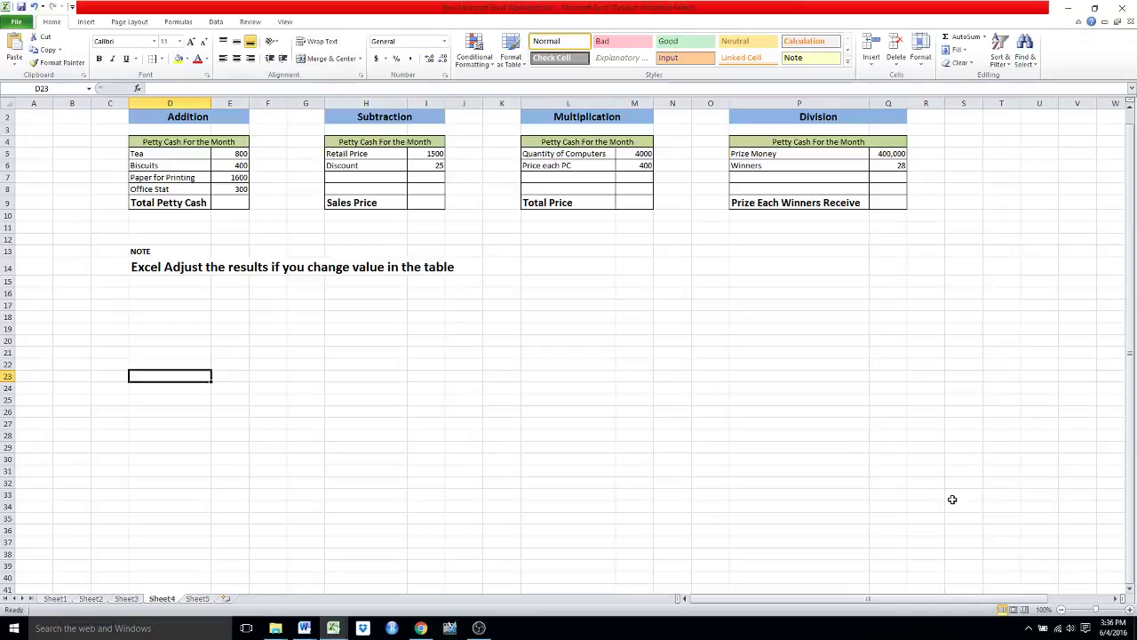
Zoom Sheet4 in to 210% and scroll back up to row 1.
click(1130, 613)
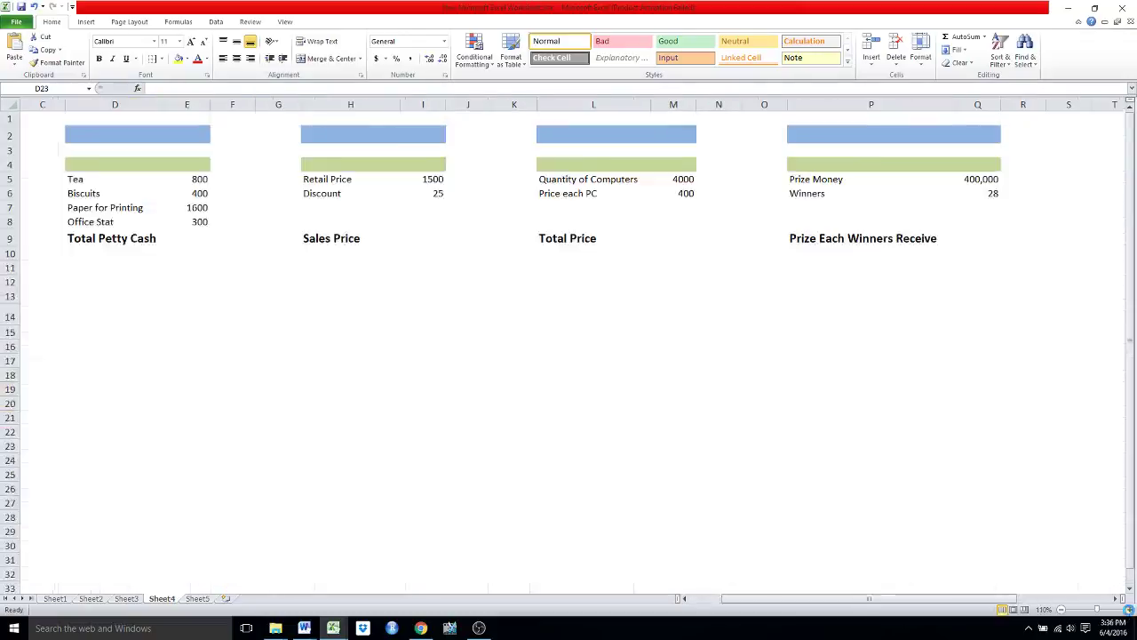
click(1130, 613)
click(1130, 613)
click(1130, 613)
click(1129, 611)
click(1128, 611)
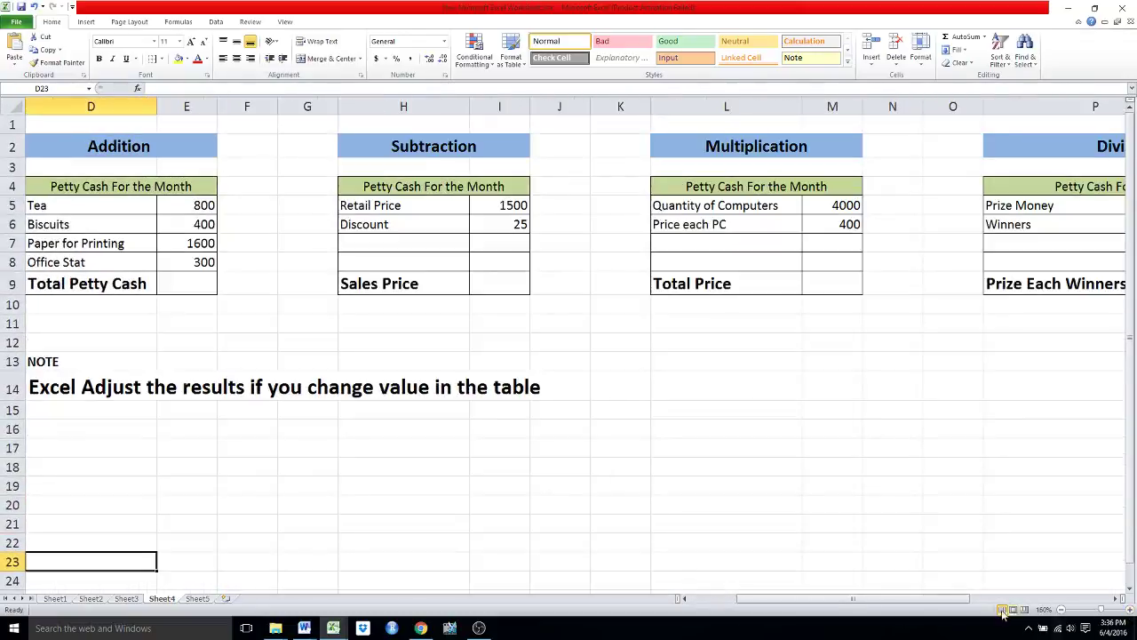
drag(939, 602, 895, 601)
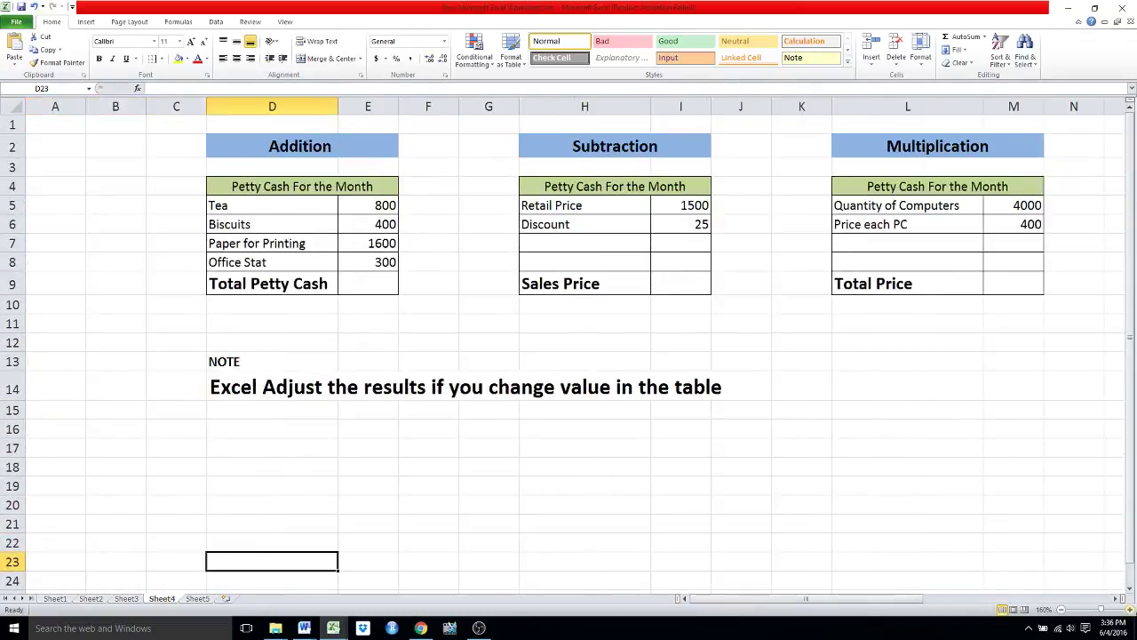
click(1128, 613)
click(1128, 612)
click(1128, 613)
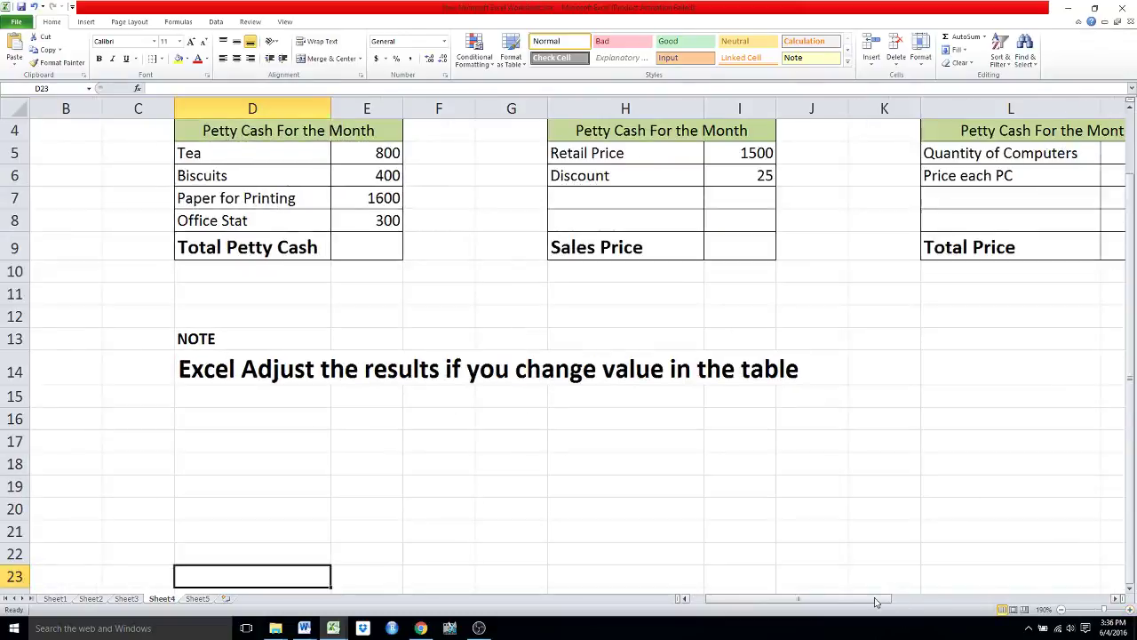
drag(799, 602, 780, 601)
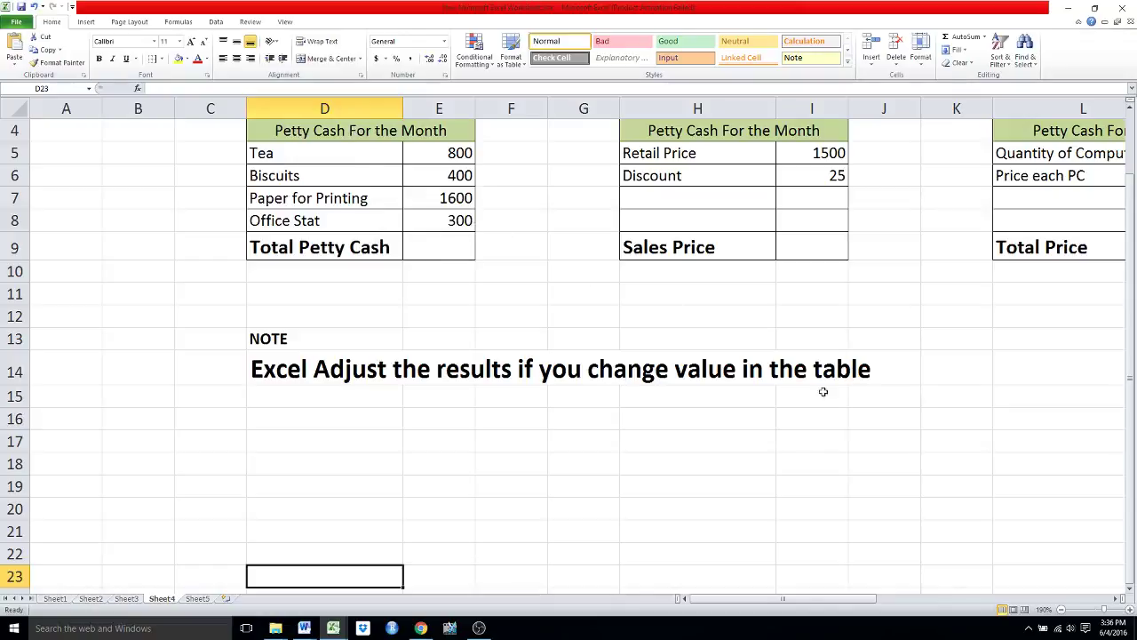
click(1128, 610)
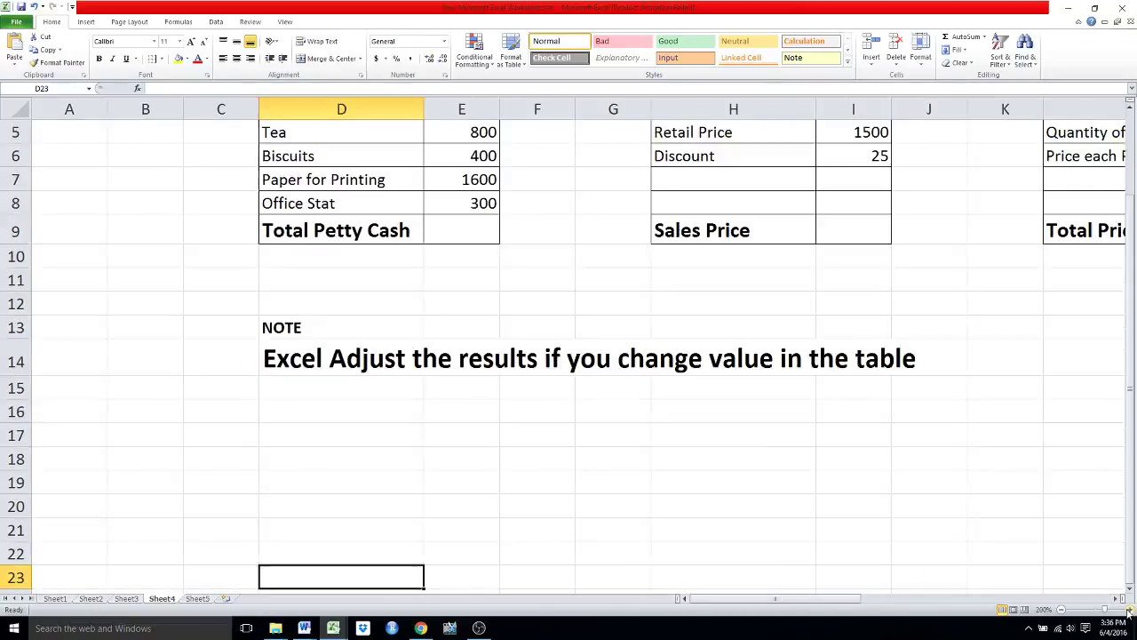
click(1128, 609)
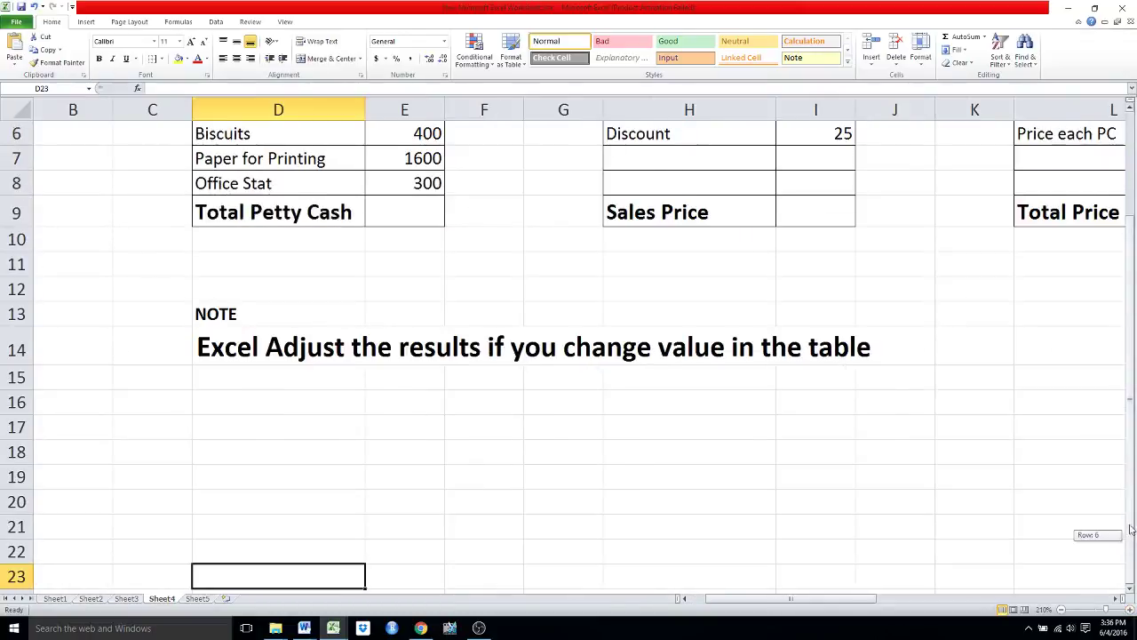
scroll(692, 270, up, 2)
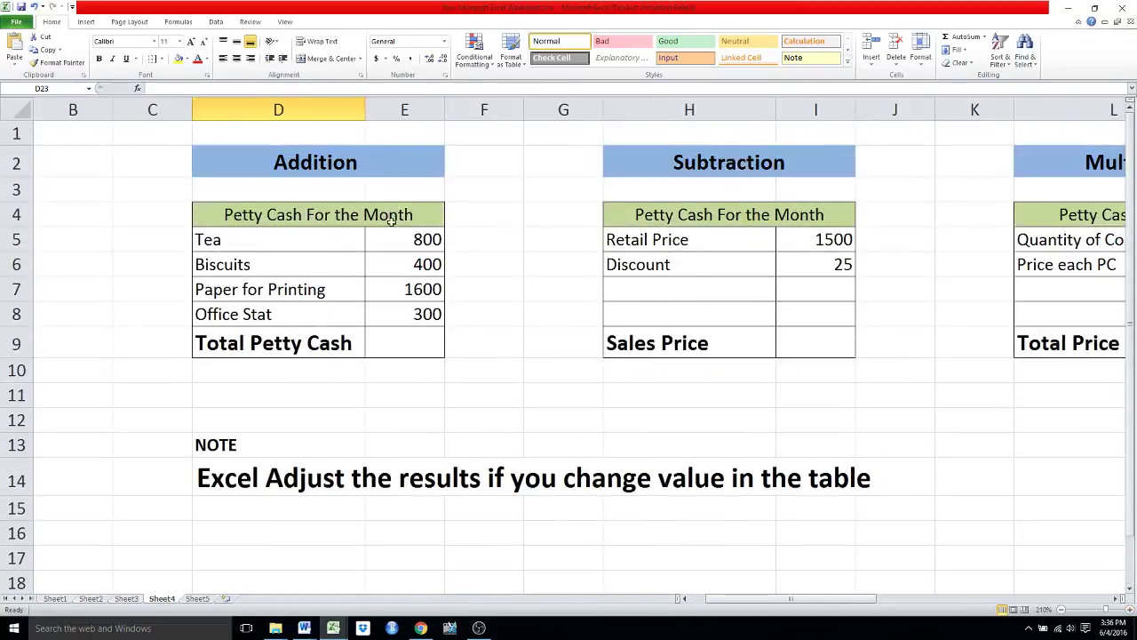
click(352, 161)
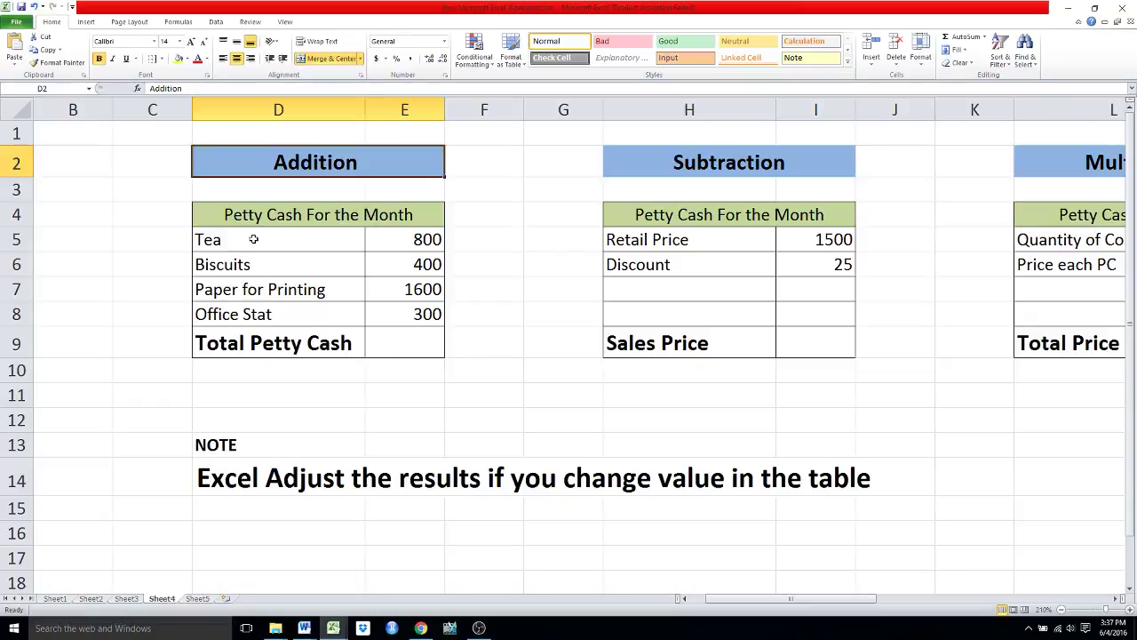
drag(254, 238, 256, 313)
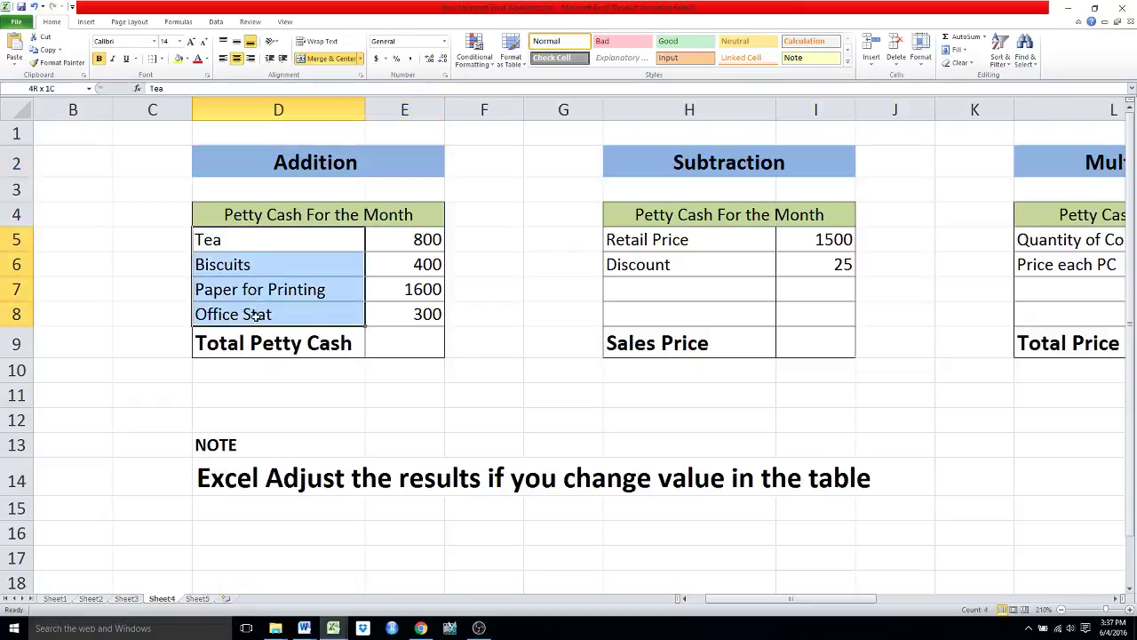
click(228, 243)
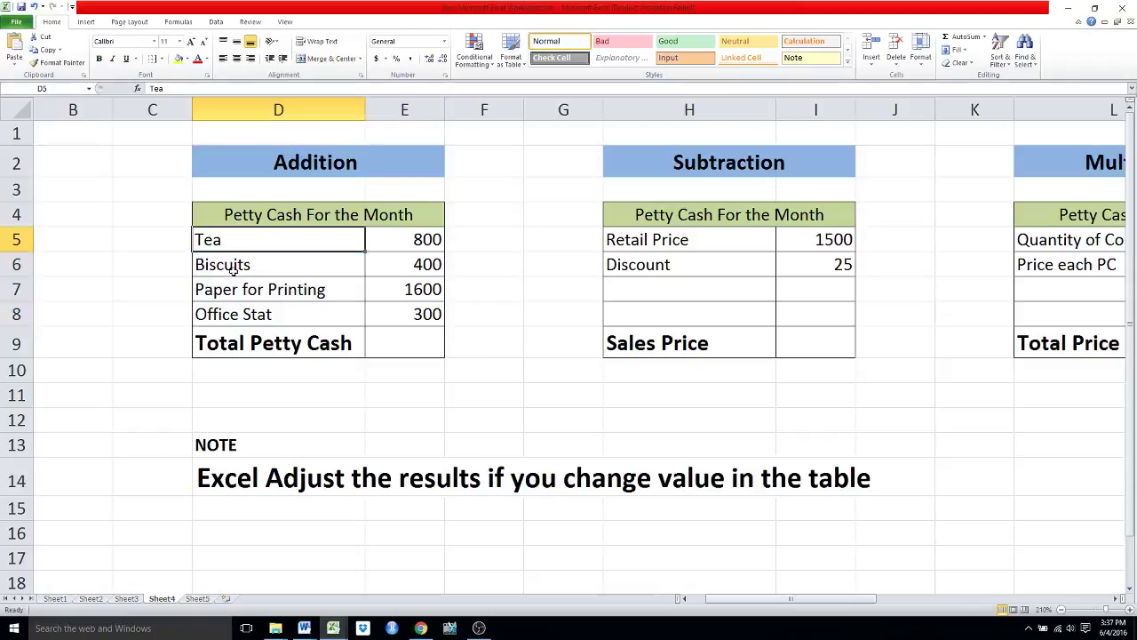
click(234, 268)
click(233, 292)
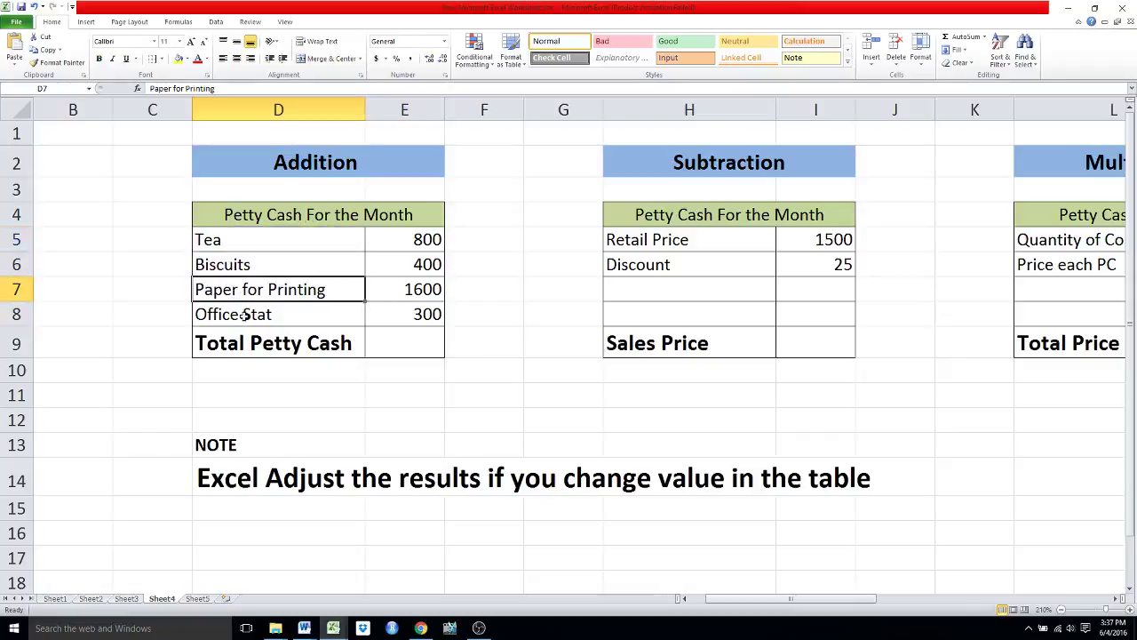
click(242, 315)
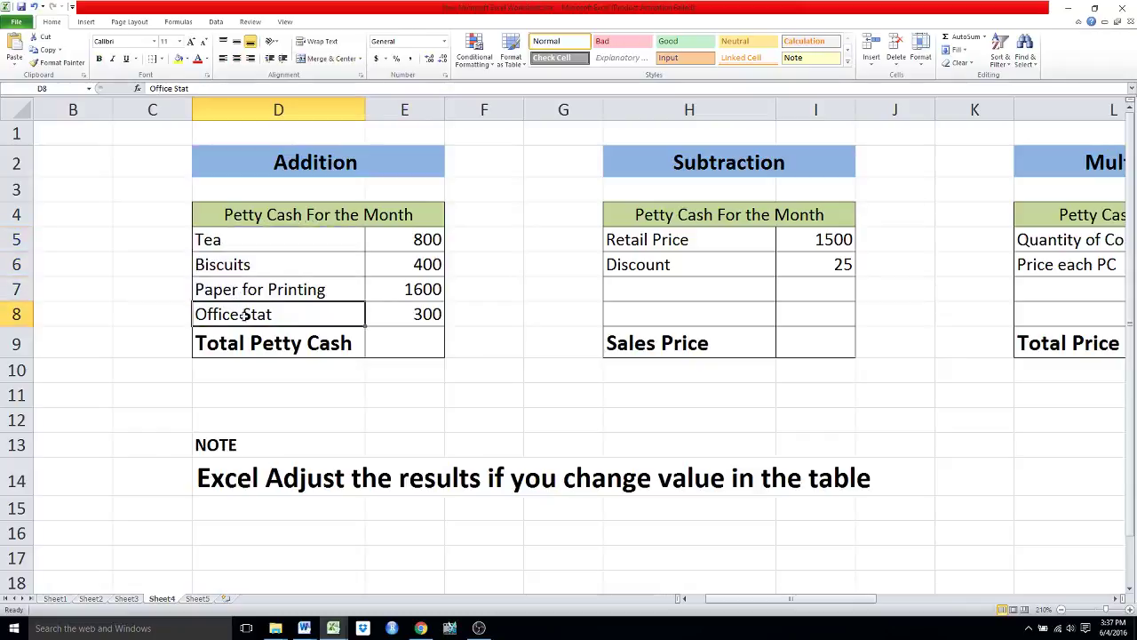
click(411, 238)
click(423, 264)
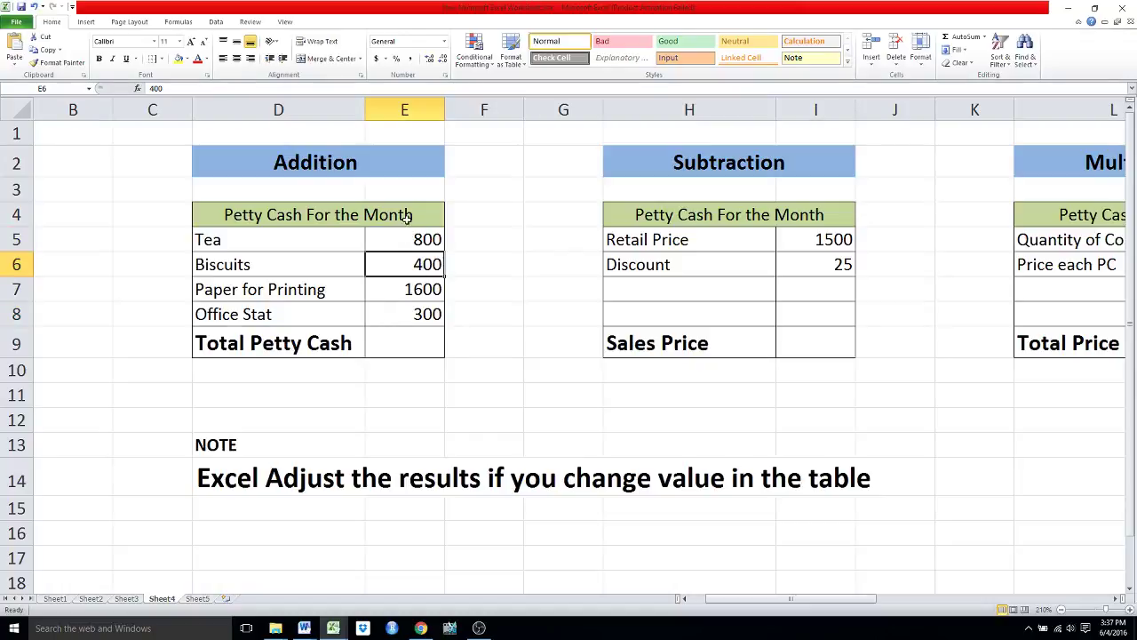
click(421, 338)
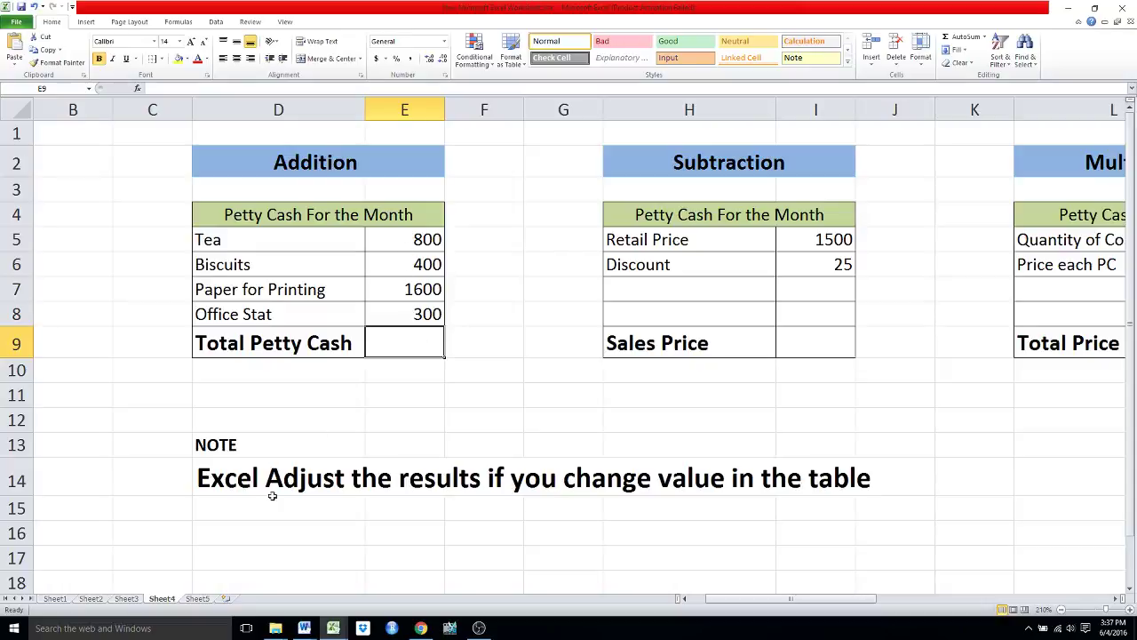
click(196, 598)
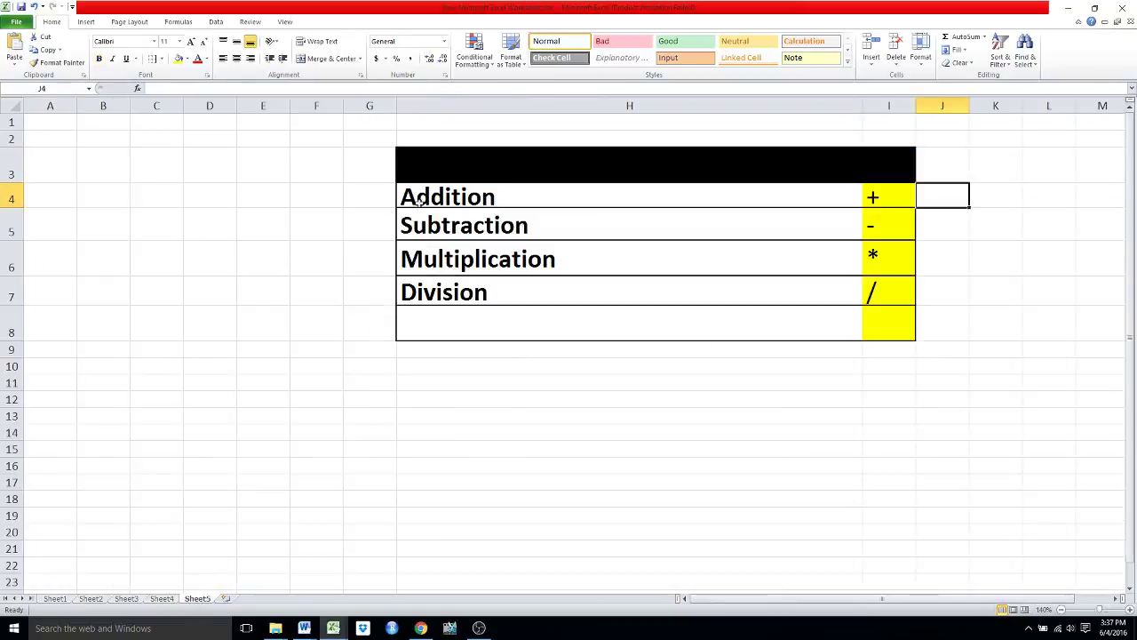
click(889, 196)
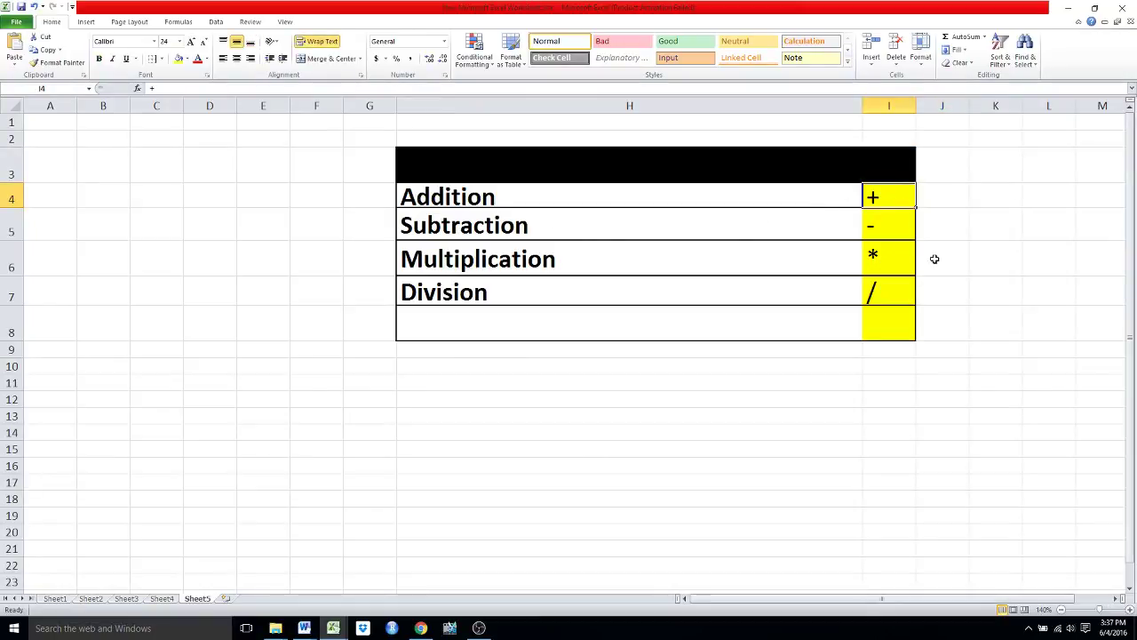
click(161, 599)
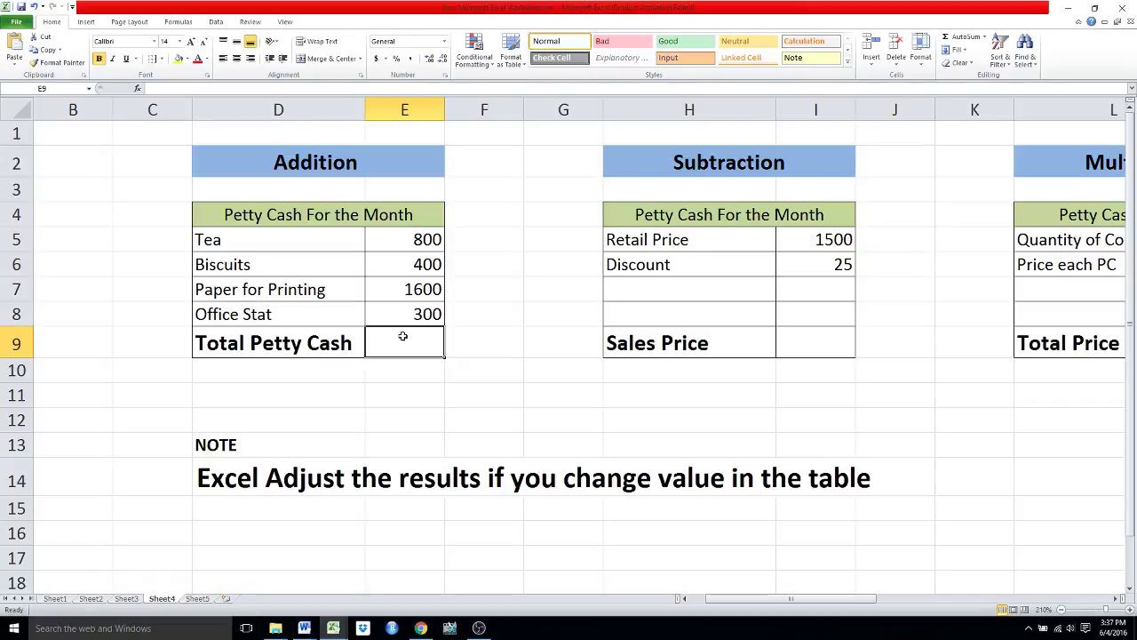
Enter =(E5+E6+E7+E8) in E9 so Total Petty Cash shows 3100.
text(=)
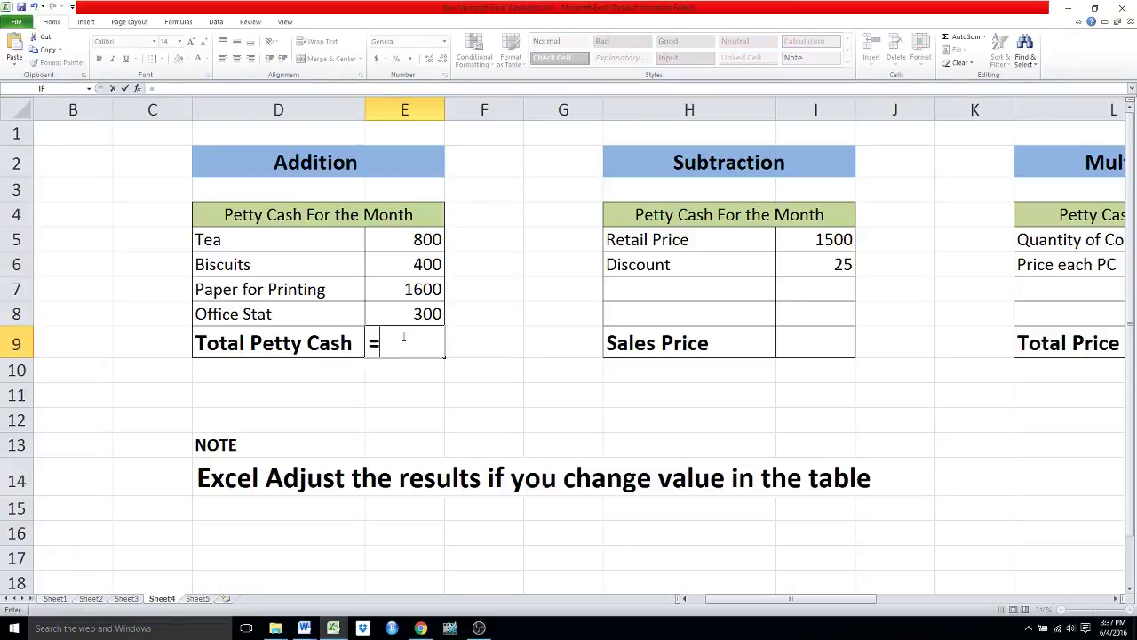
text(()
click(416, 240)
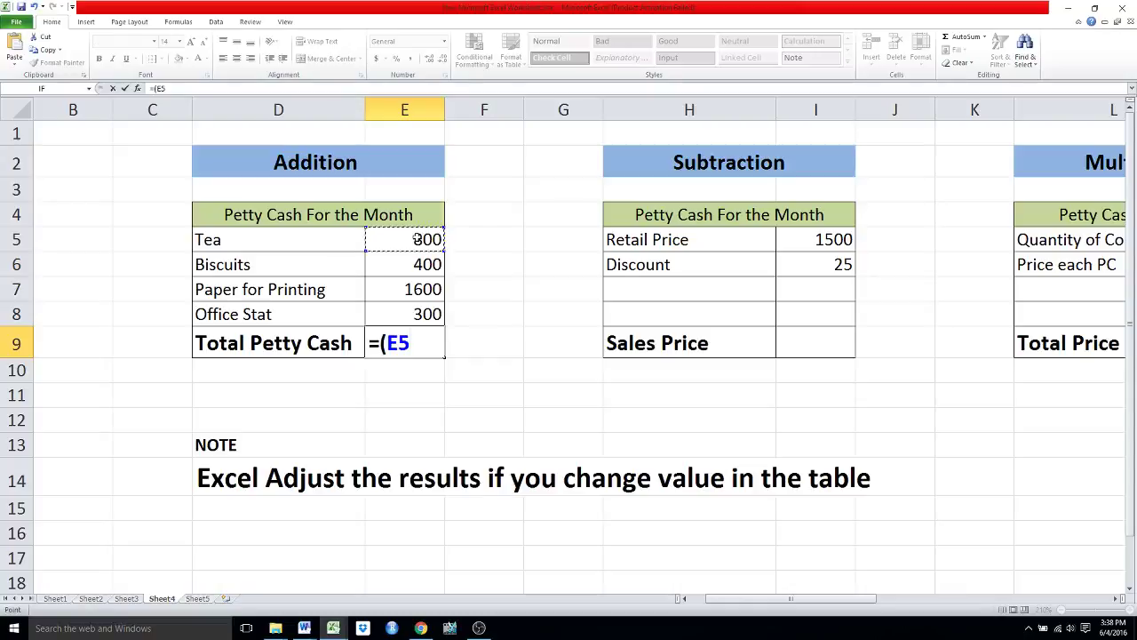
text(+)
click(414, 264)
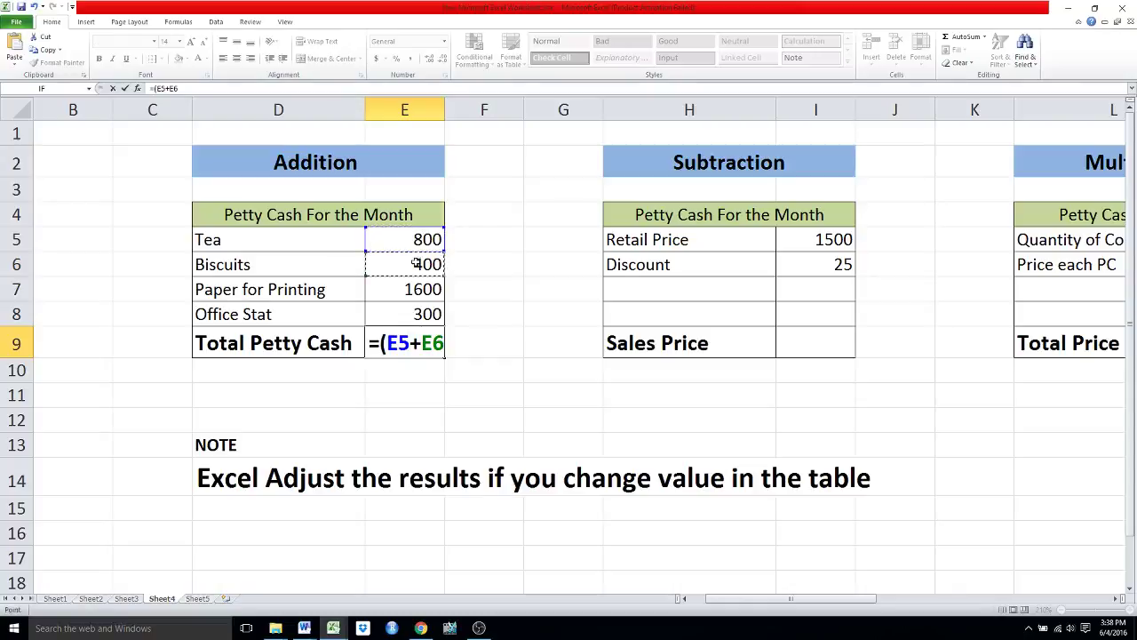
text(+)
click(415, 283)
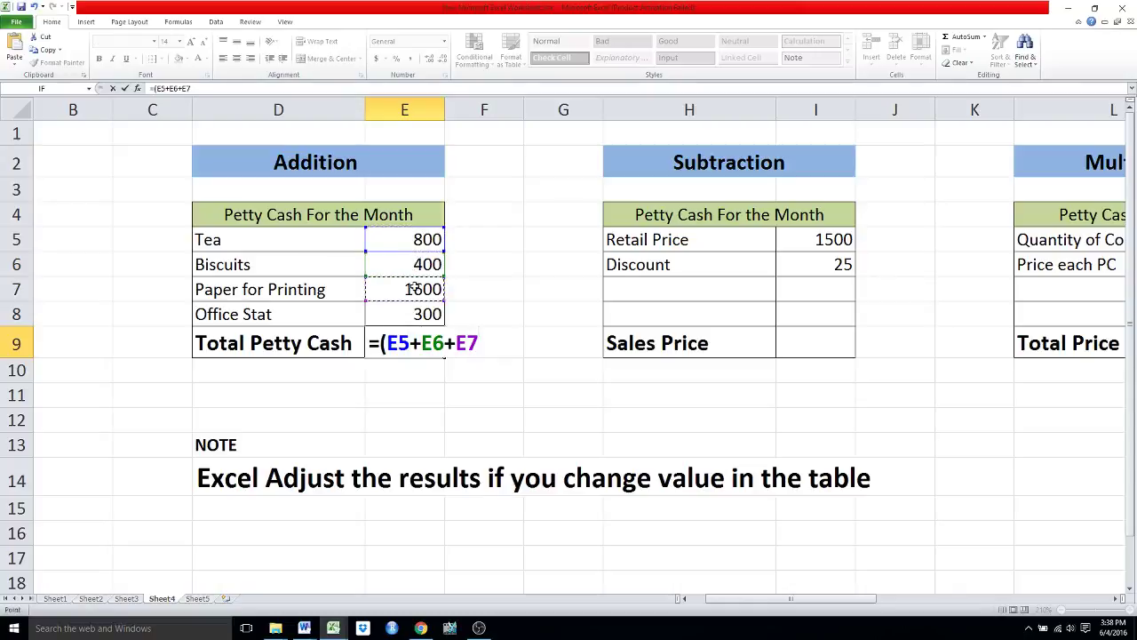
text(+)
click(414, 311)
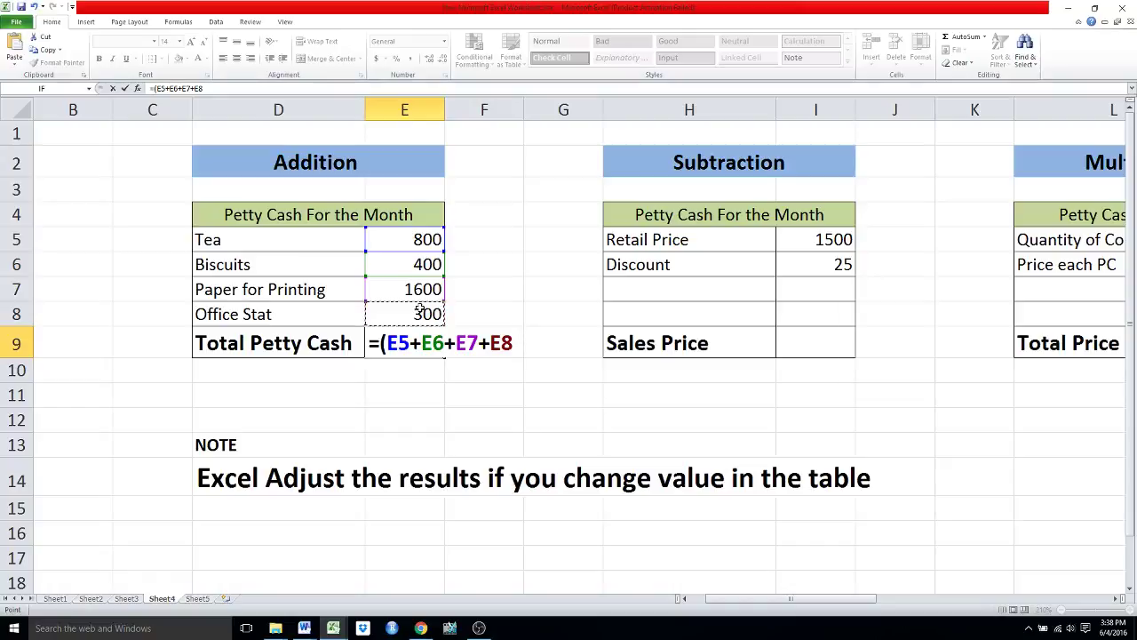
text())
key(Return)
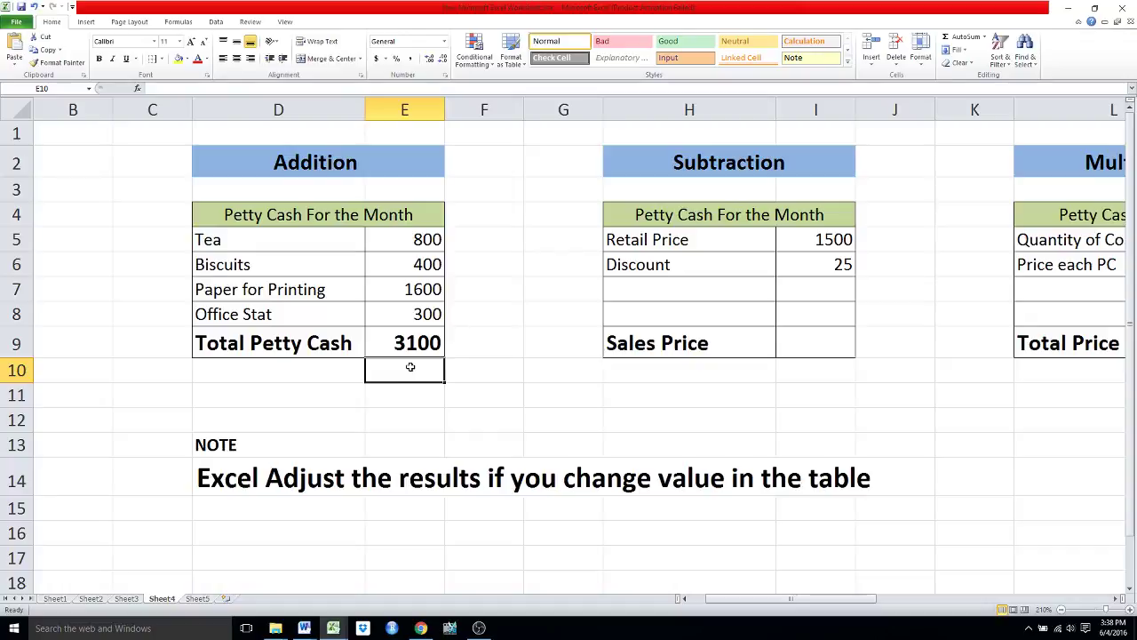
Enter =SUM(E5:E8) in E10 and make its 3100 result bold.
text(=s)
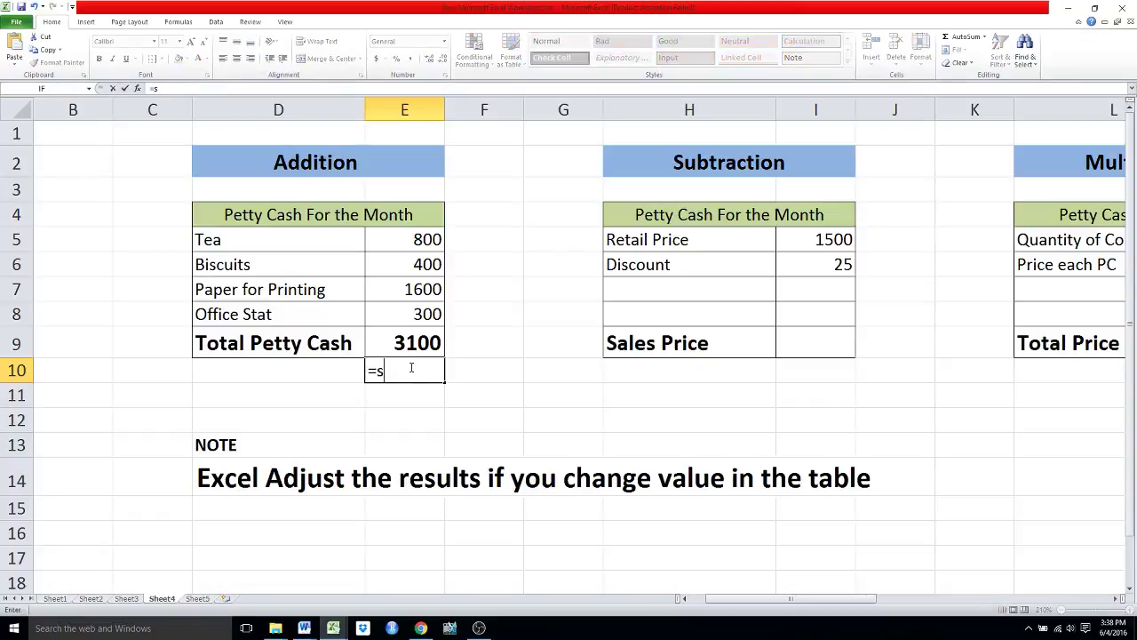
text(um)
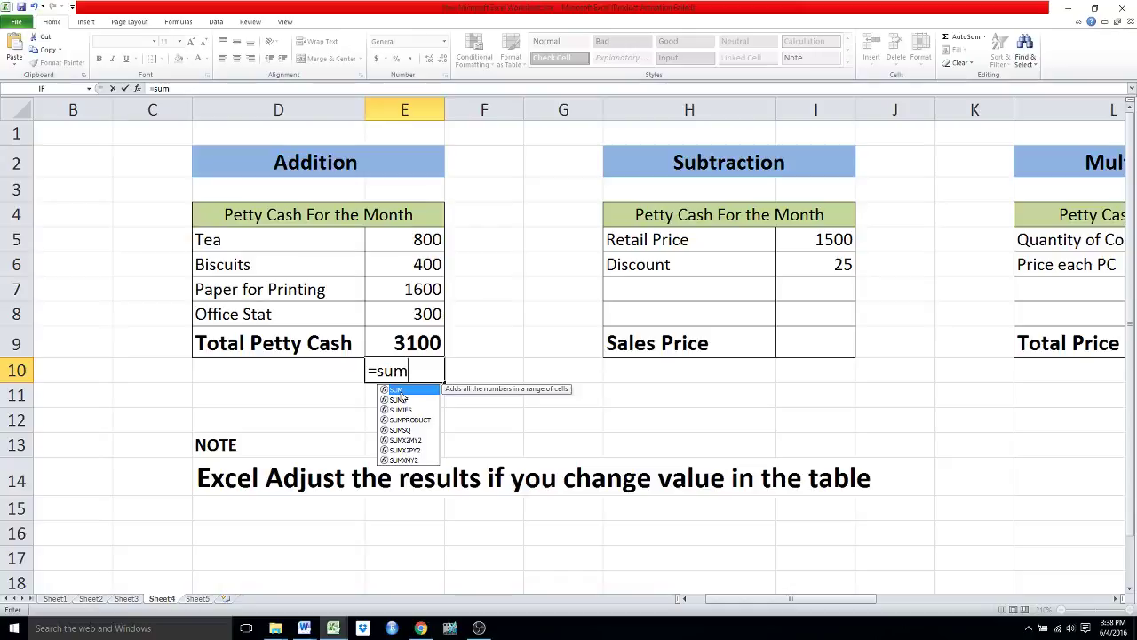
double_click(397, 391)
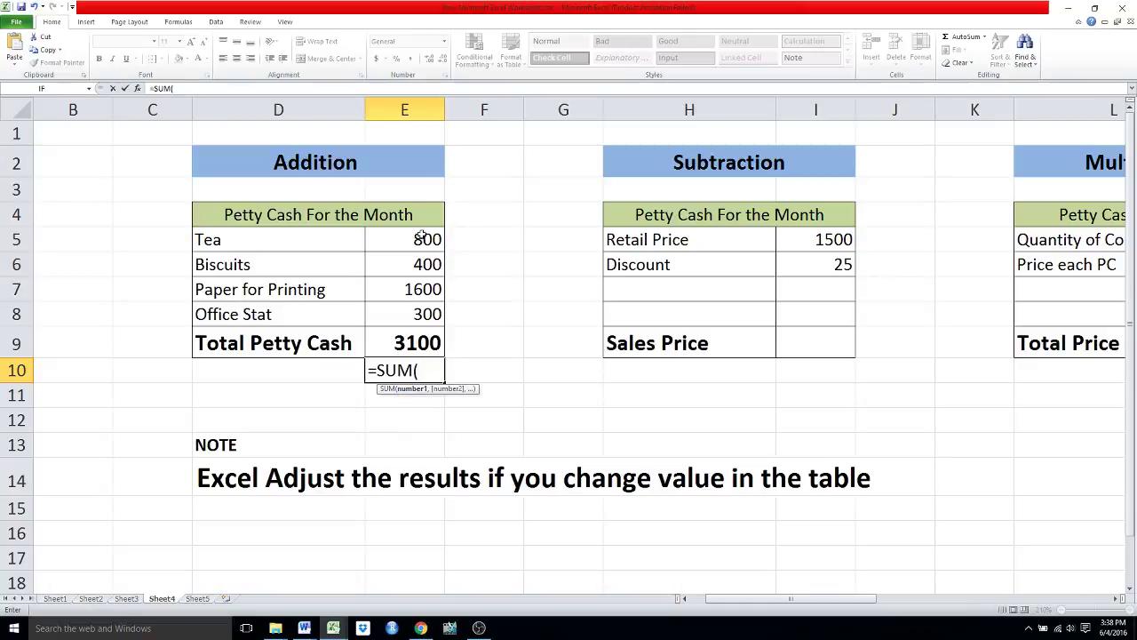
click(421, 235)
drag(417, 239, 421, 318)
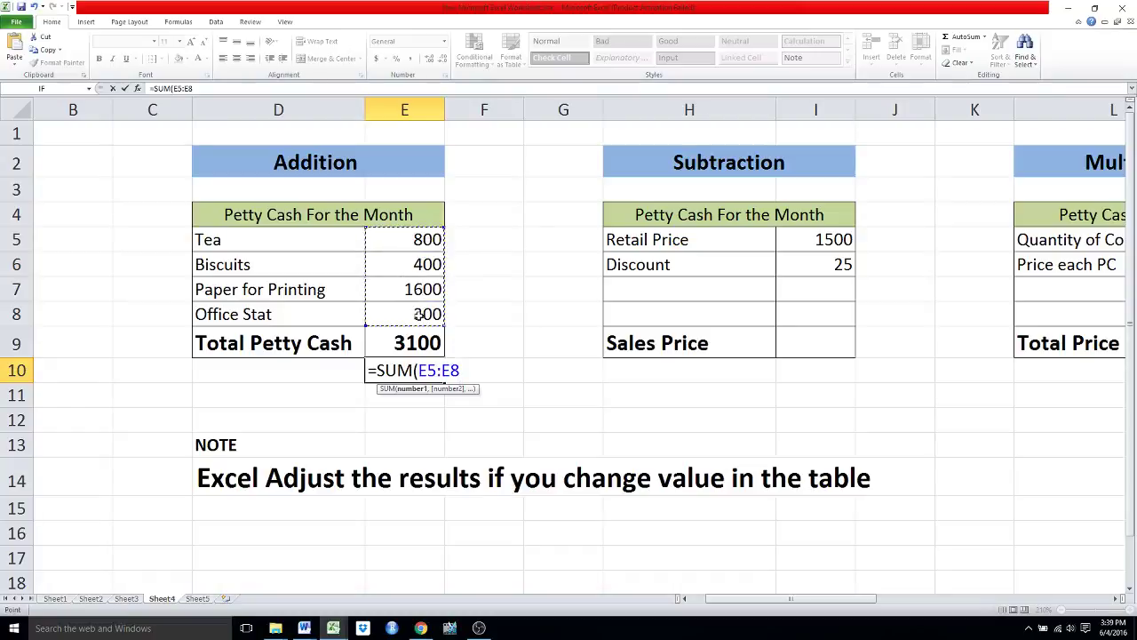
text())
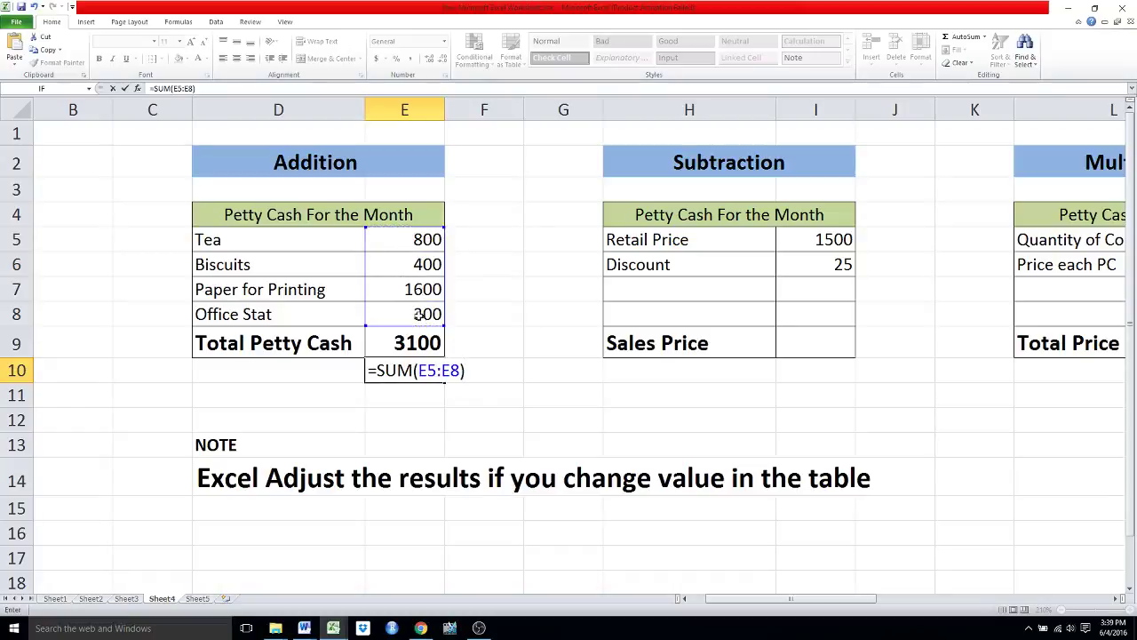
key(Return)
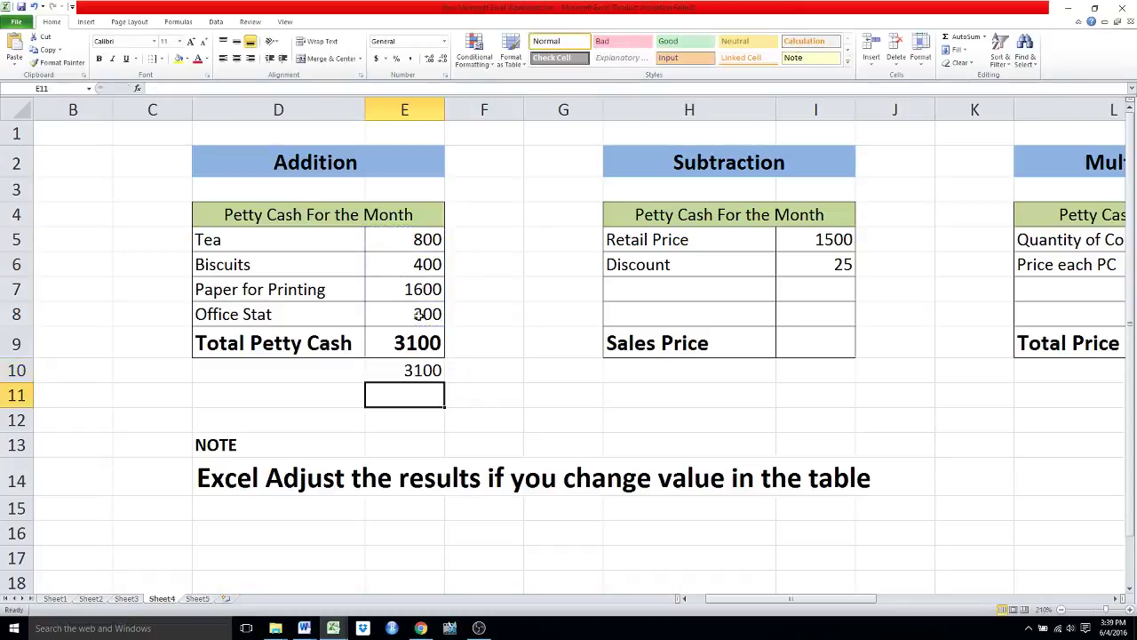
click(404, 369)
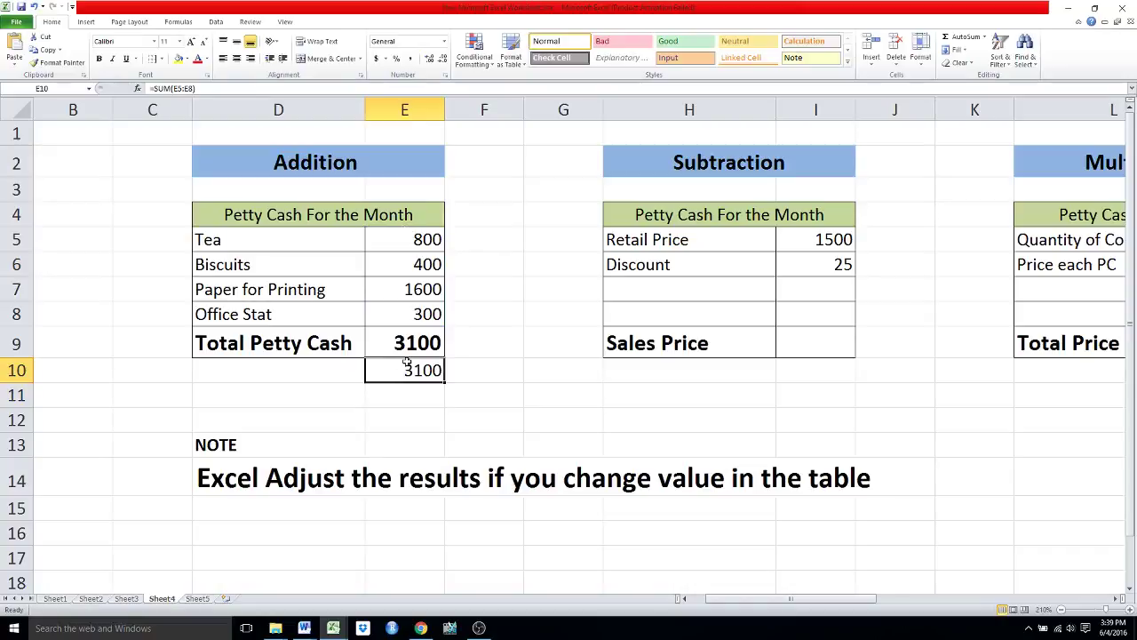
key(ctrl+b)
Replace the Subtraction table's Petty Cash For the Month header with 'Shoes Store'.
click(671, 167)
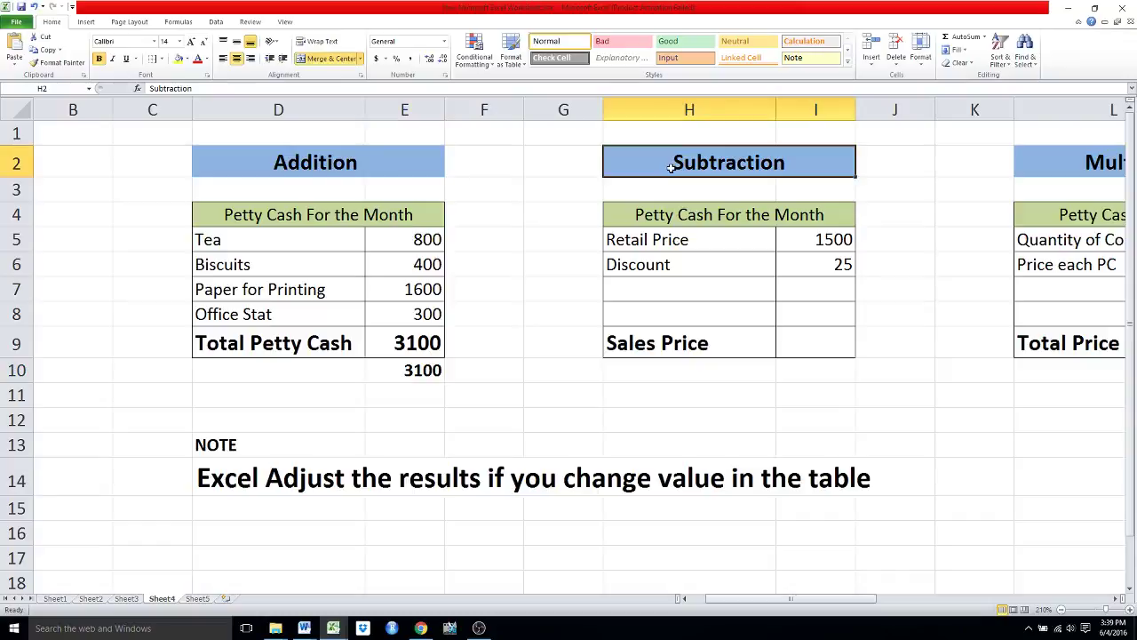
scroll(670, 168, right, 3)
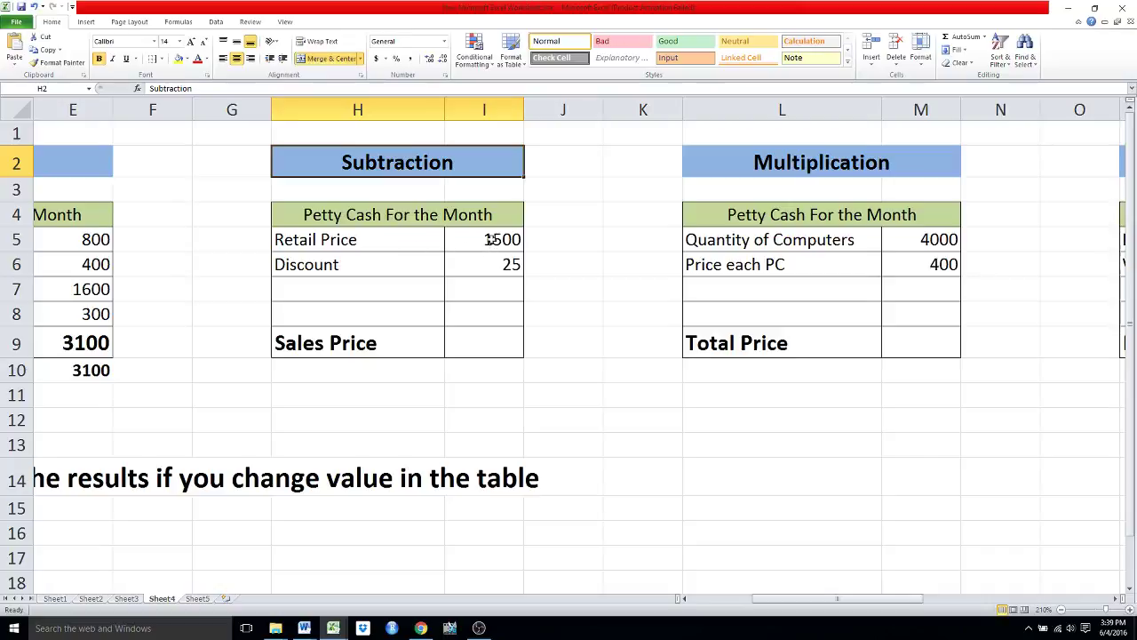
click(407, 214)
text(S)
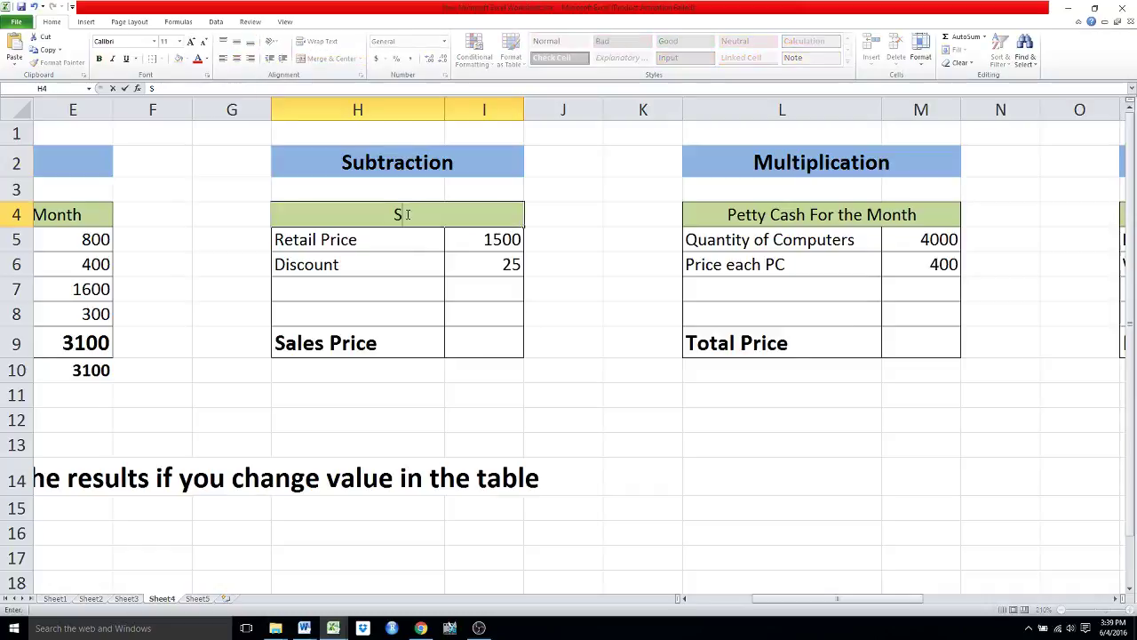
text(hoes St)
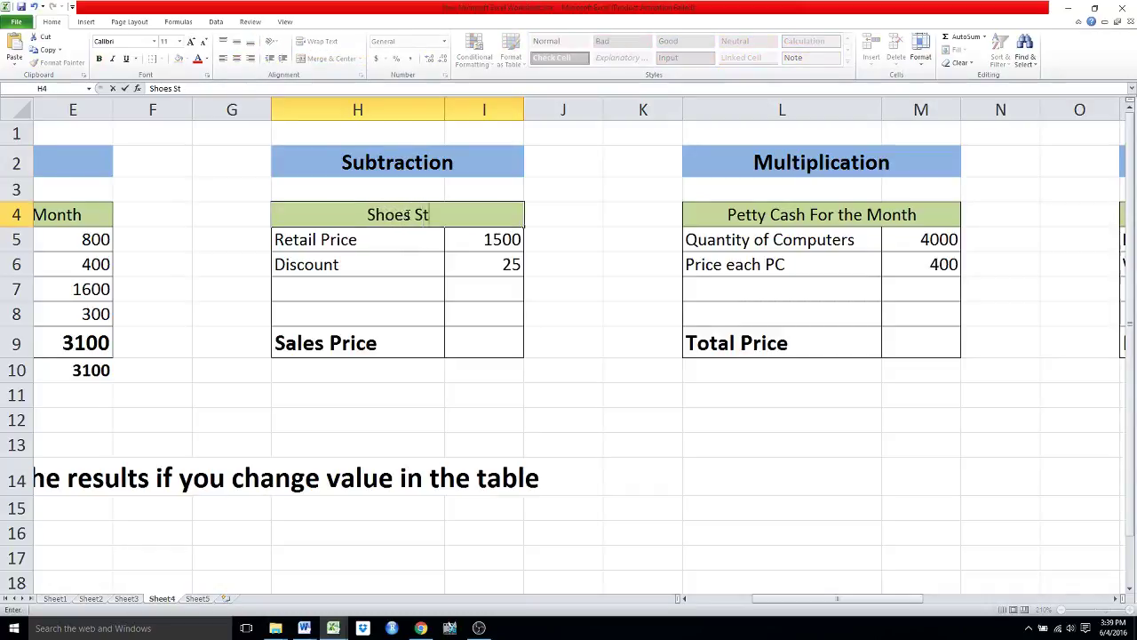
text(ore)
key(Return)
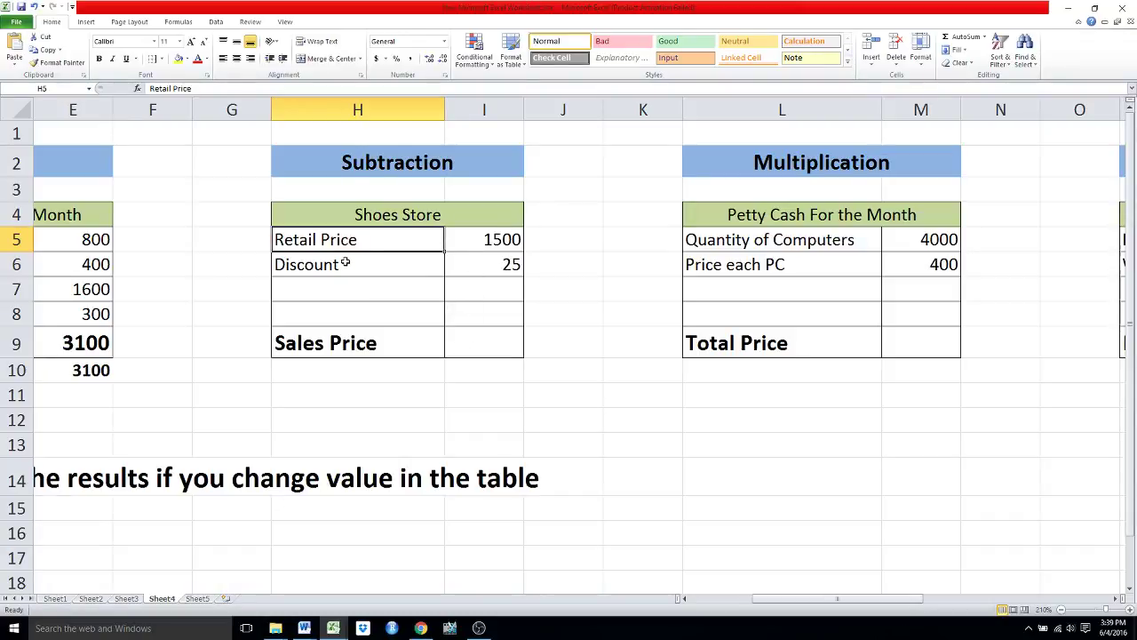
click(473, 343)
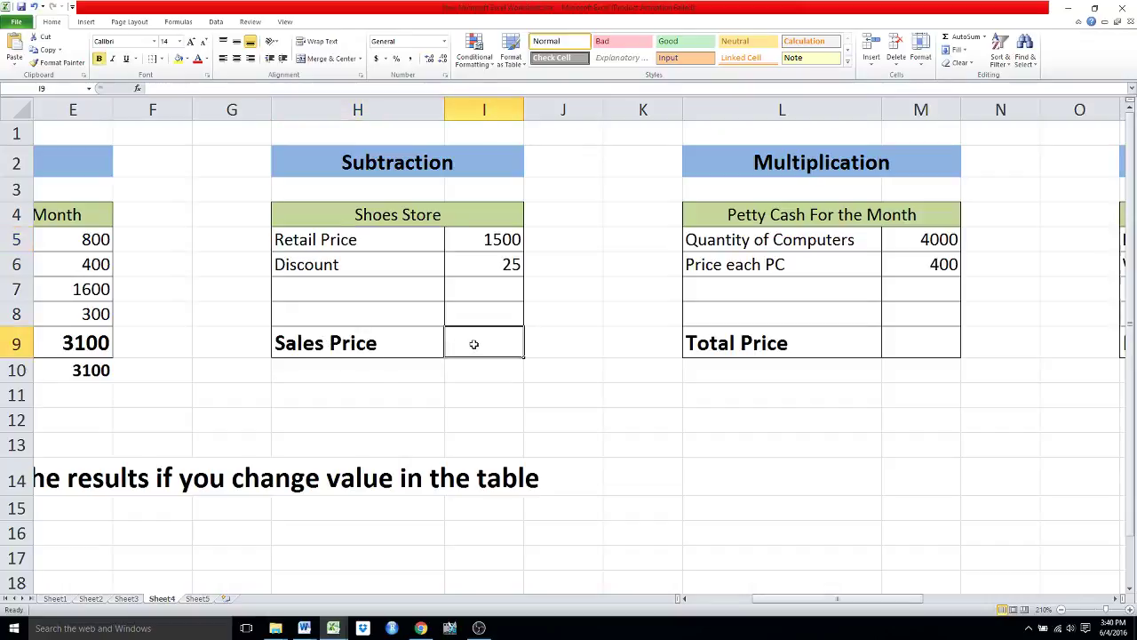
Enter =(I5-I6) in I9 so Sales Price shows 1475.
text(=)
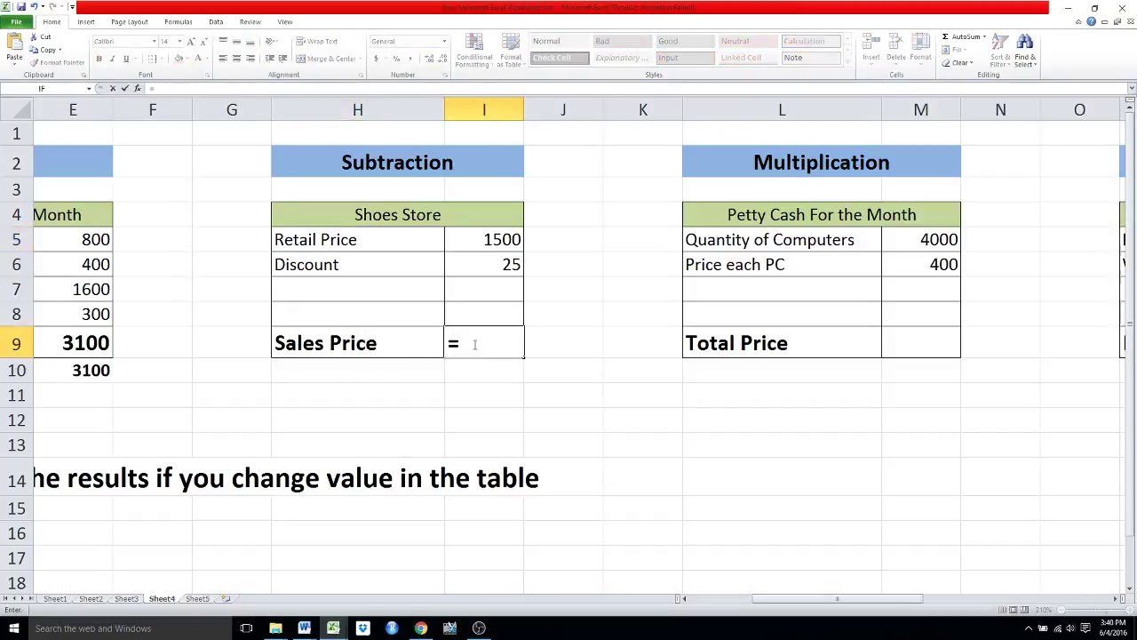
text(()
click(480, 234)
text(-)
click(480, 261)
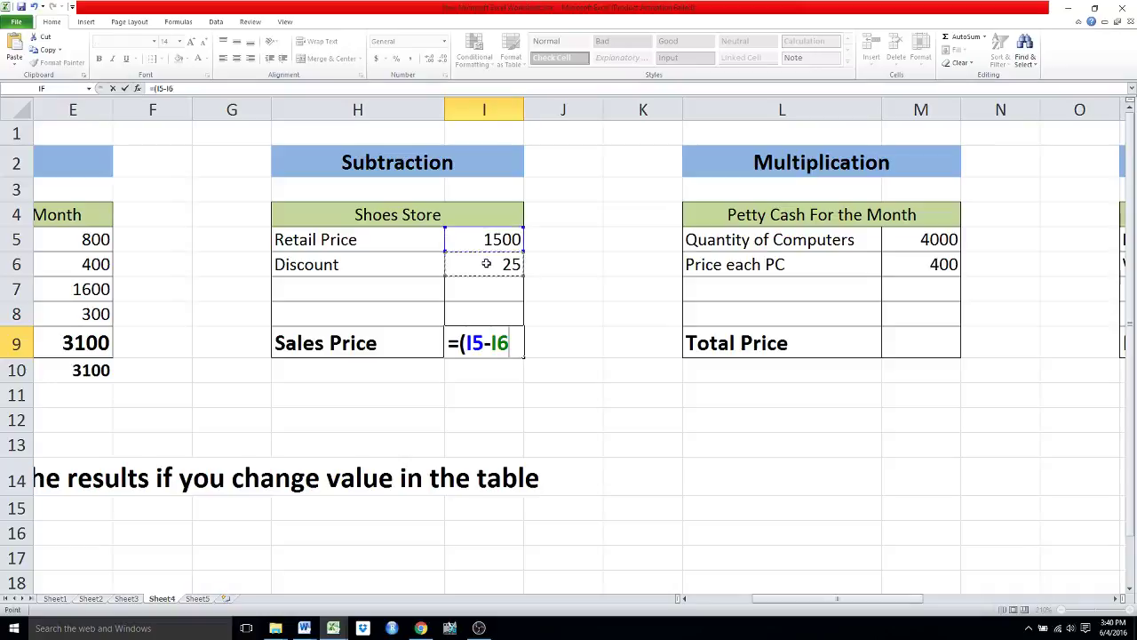
text())
key(Return)
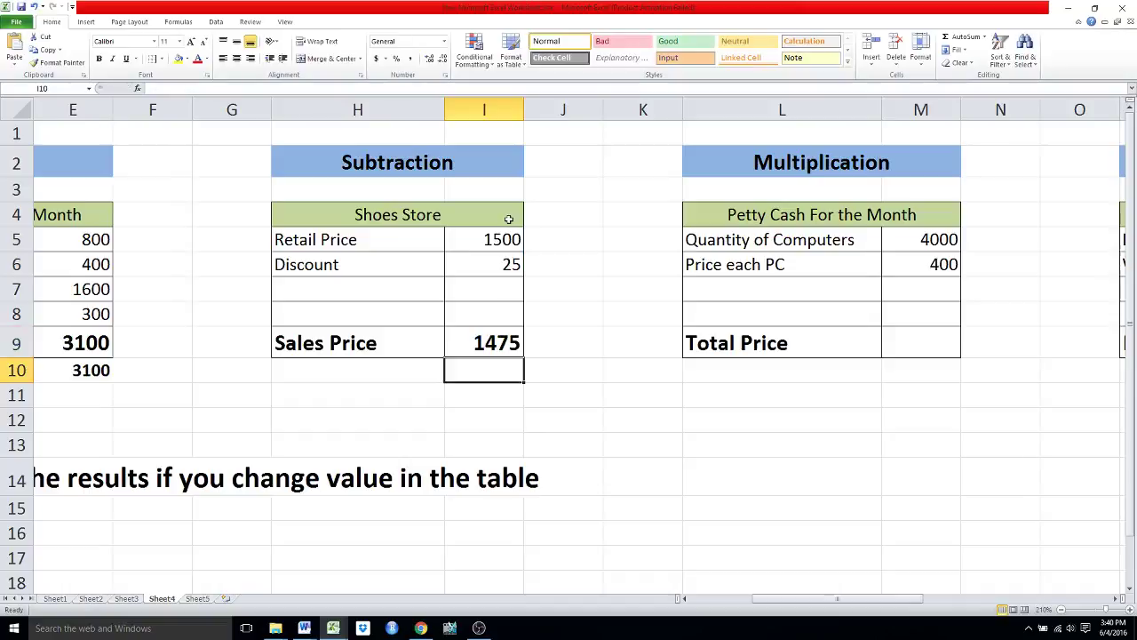
Rename the Multiplication table header in L4 to 'Computer Shop'.
click(779, 161)
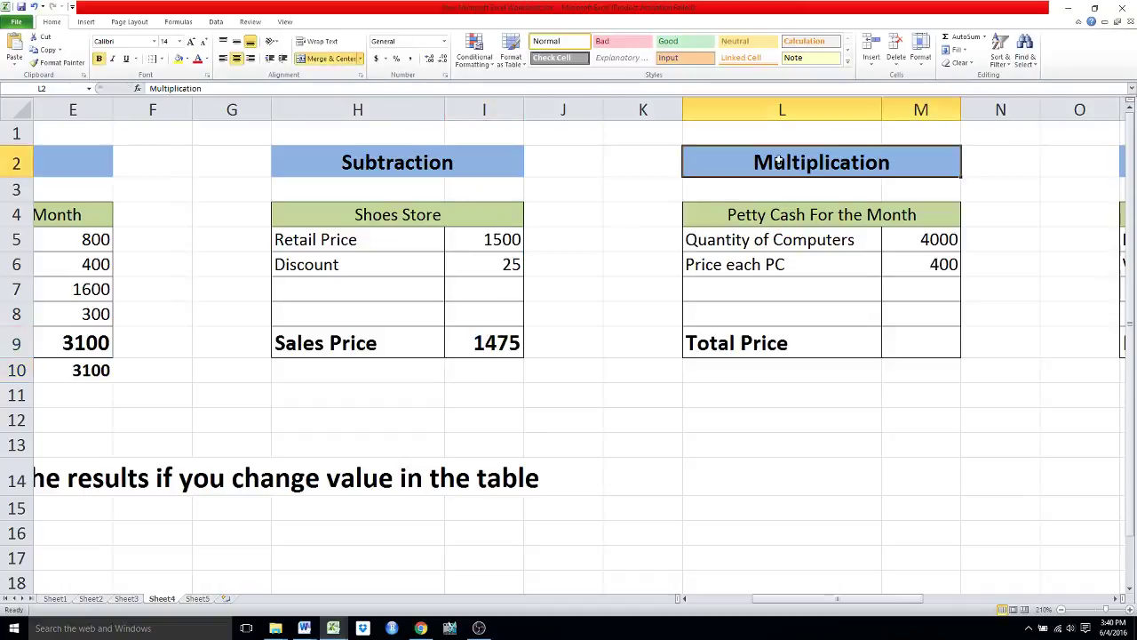
key(Right)
key(Right)
key(Right)
key(Left)
key(Left)
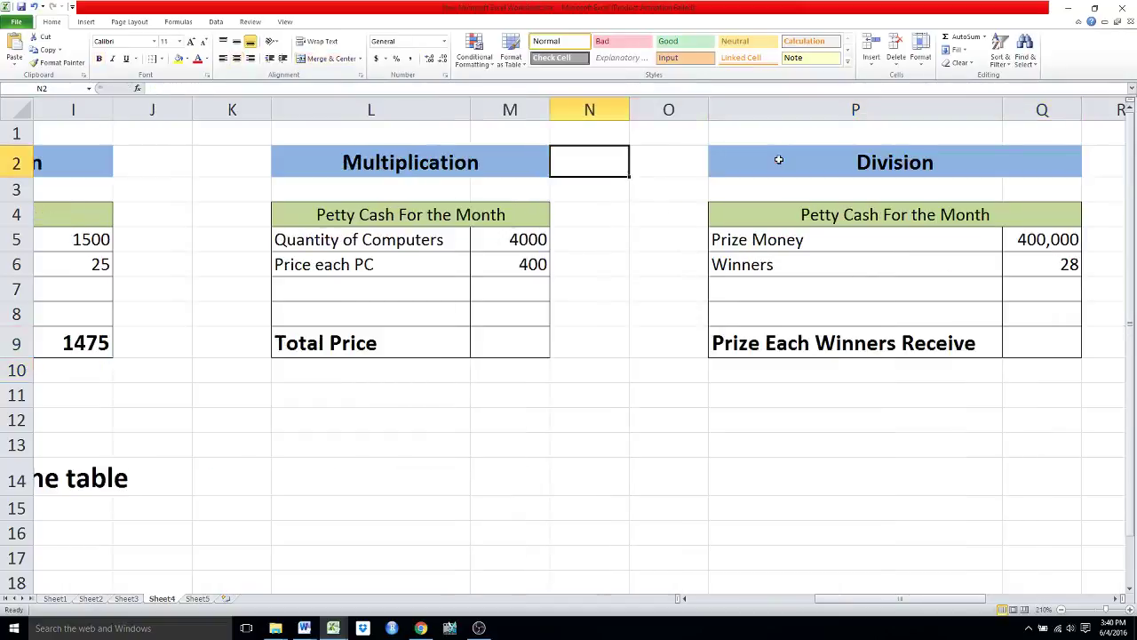
key(Left)
key(Down)
key(Down)
key(Down)
key(Right)
key(Down)
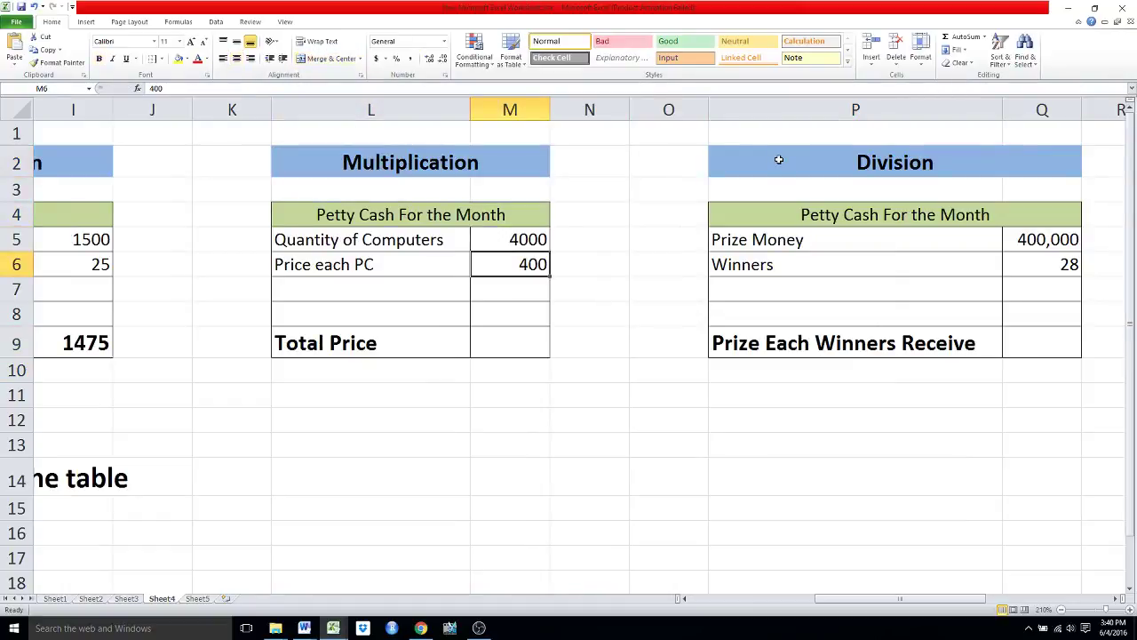
key(Up)
key(Up)
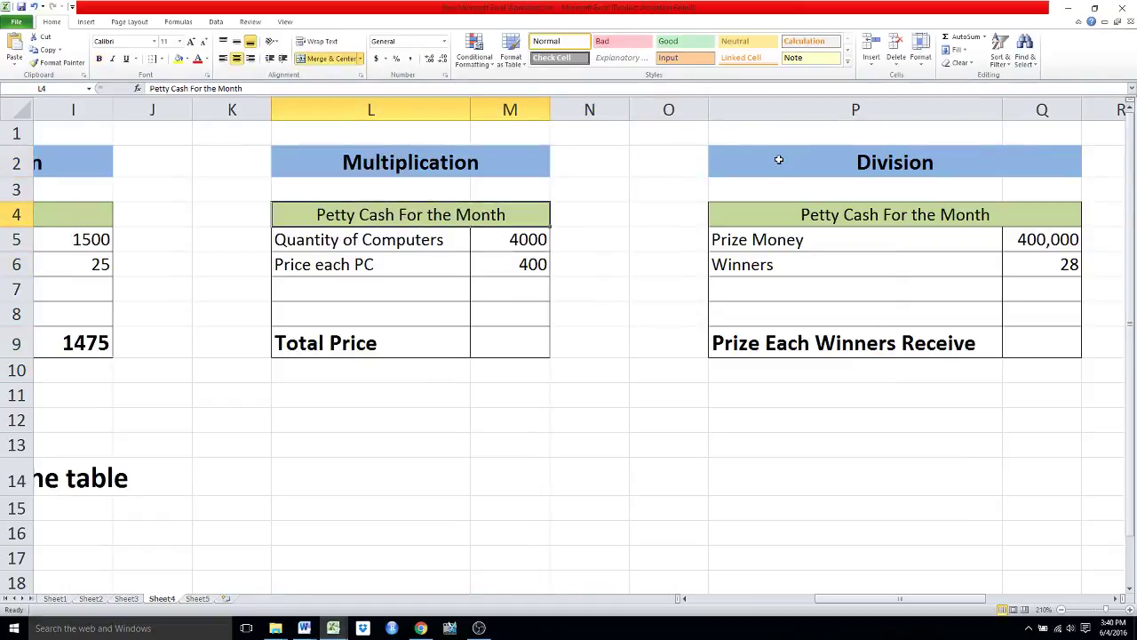
text(C)
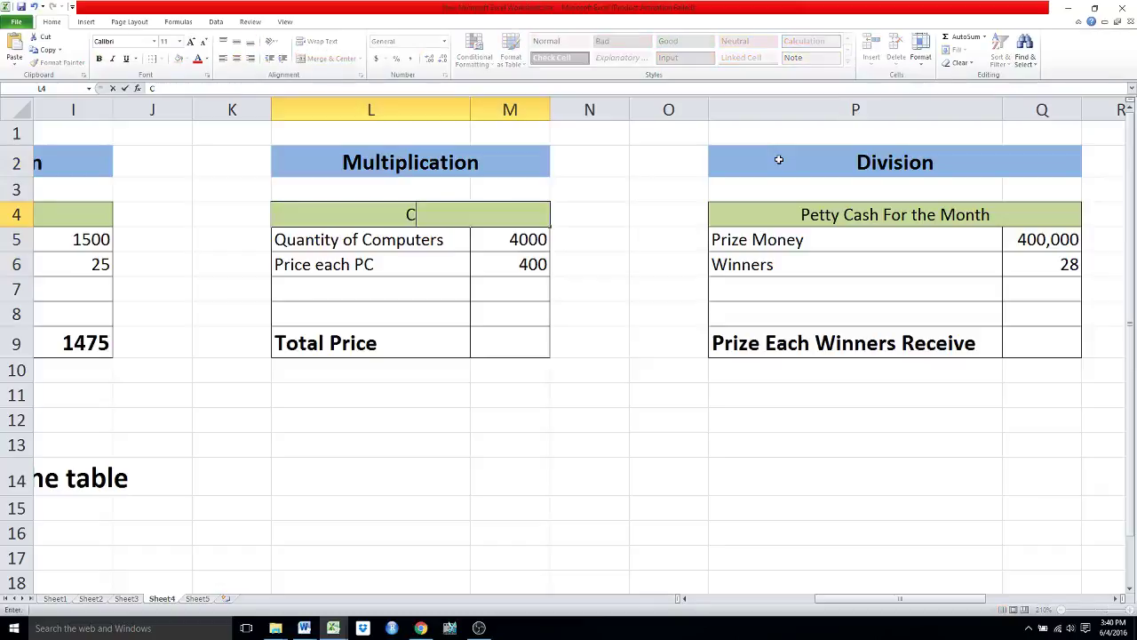
text(omputer SH)
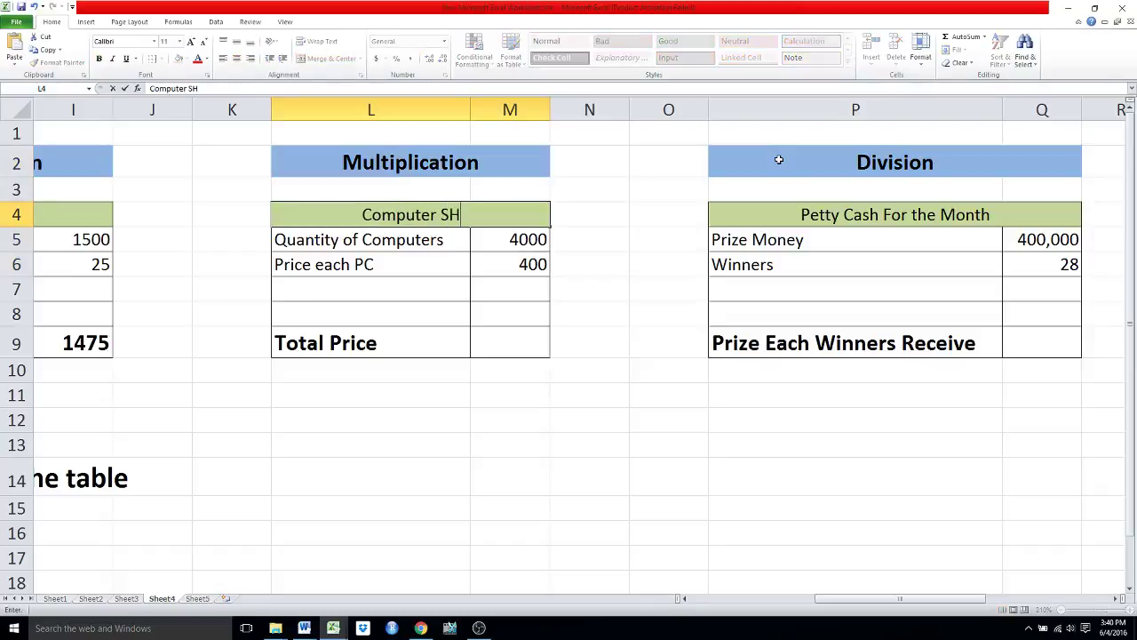
text(o)
key(BackSpace)
key(BackSpace)
text(ho)
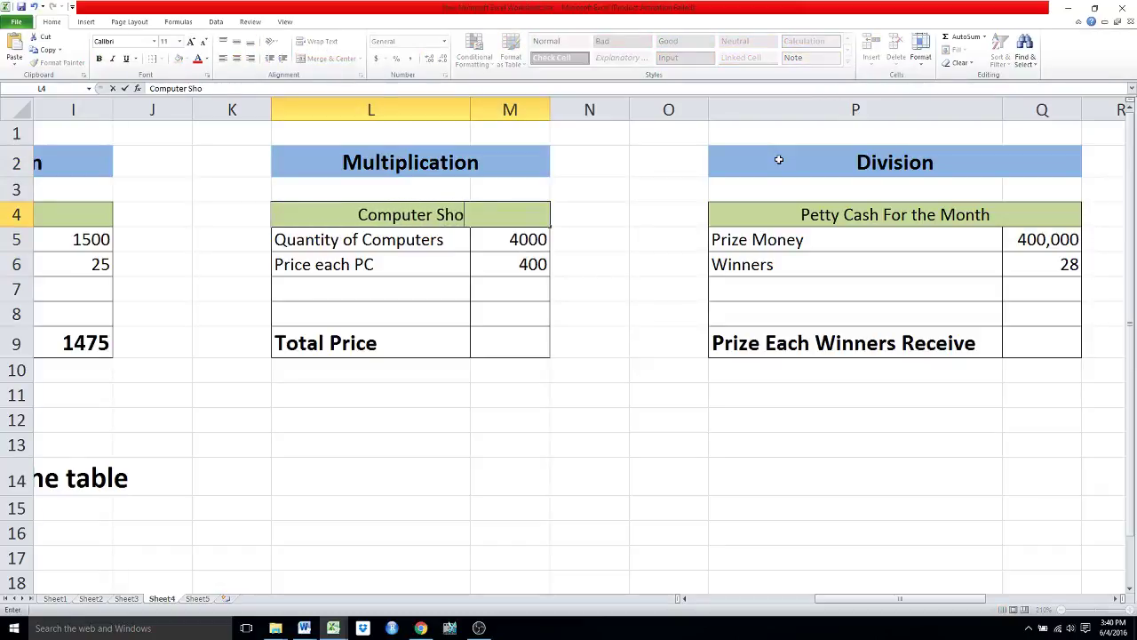
text(p)
key(Return)
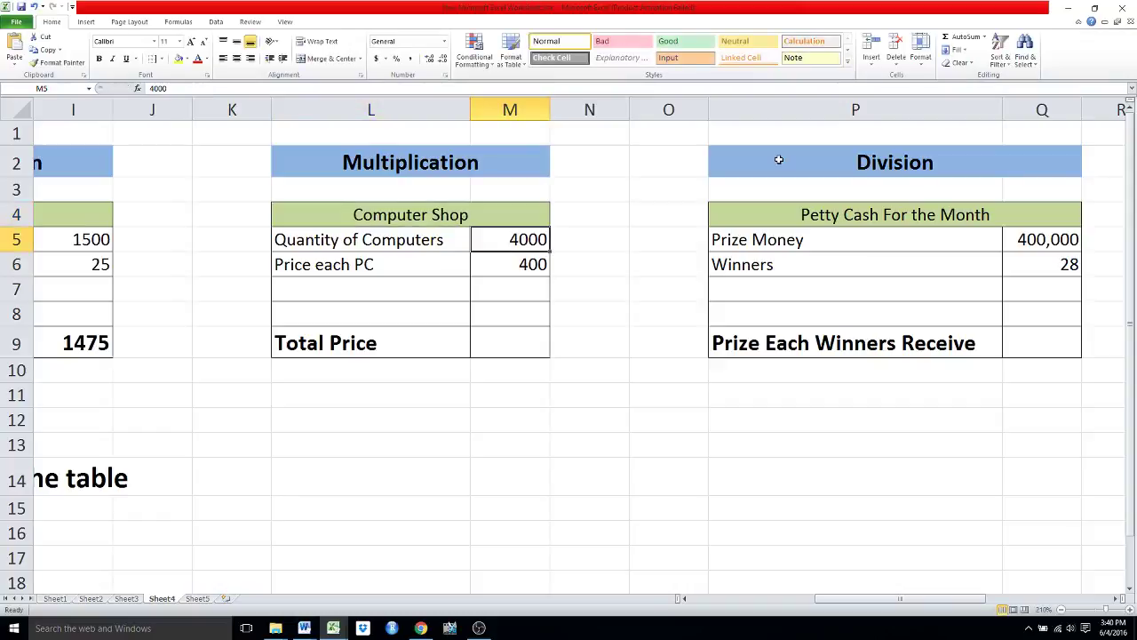
key(Down)
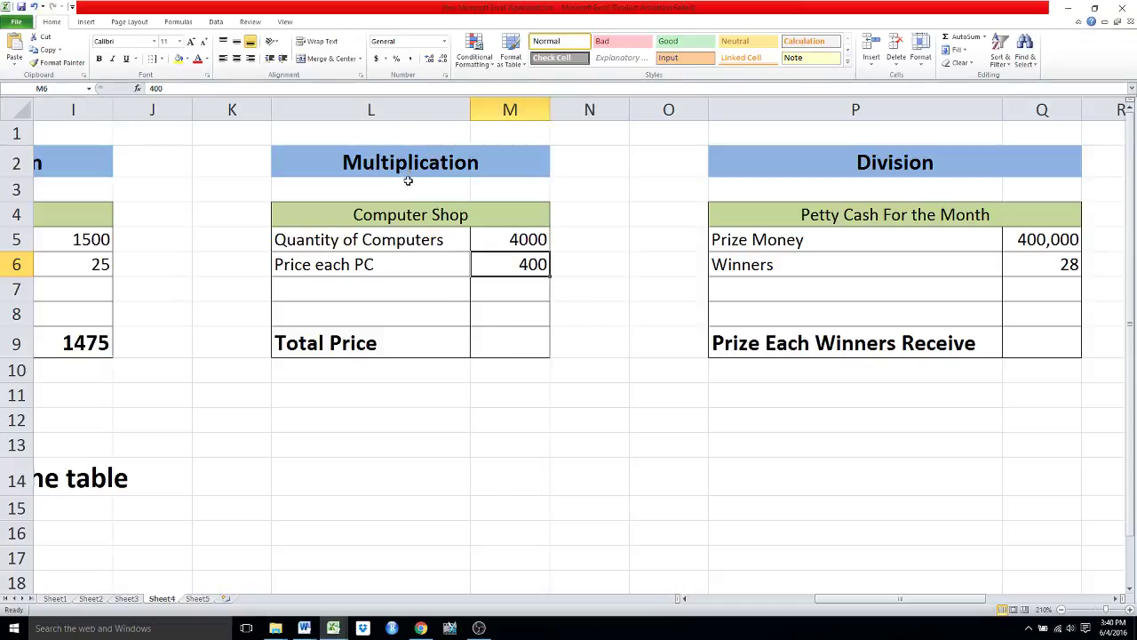
Enter =(M5*M6) in M9 so Total Price shows 1600000.
click(506, 343)
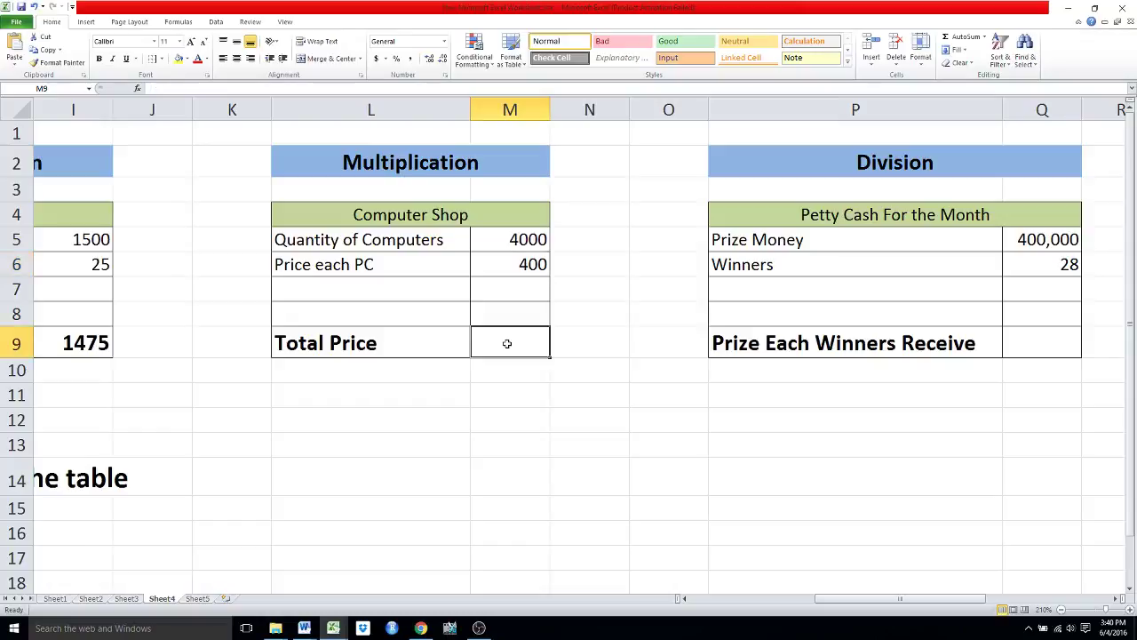
text(=)
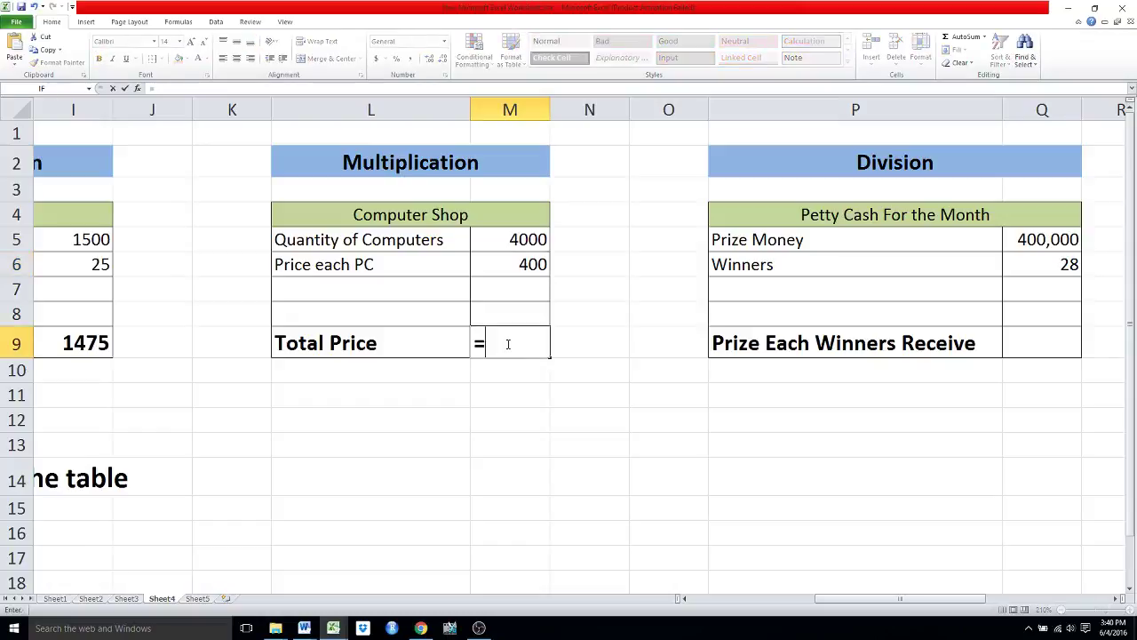
text(()
click(522, 239)
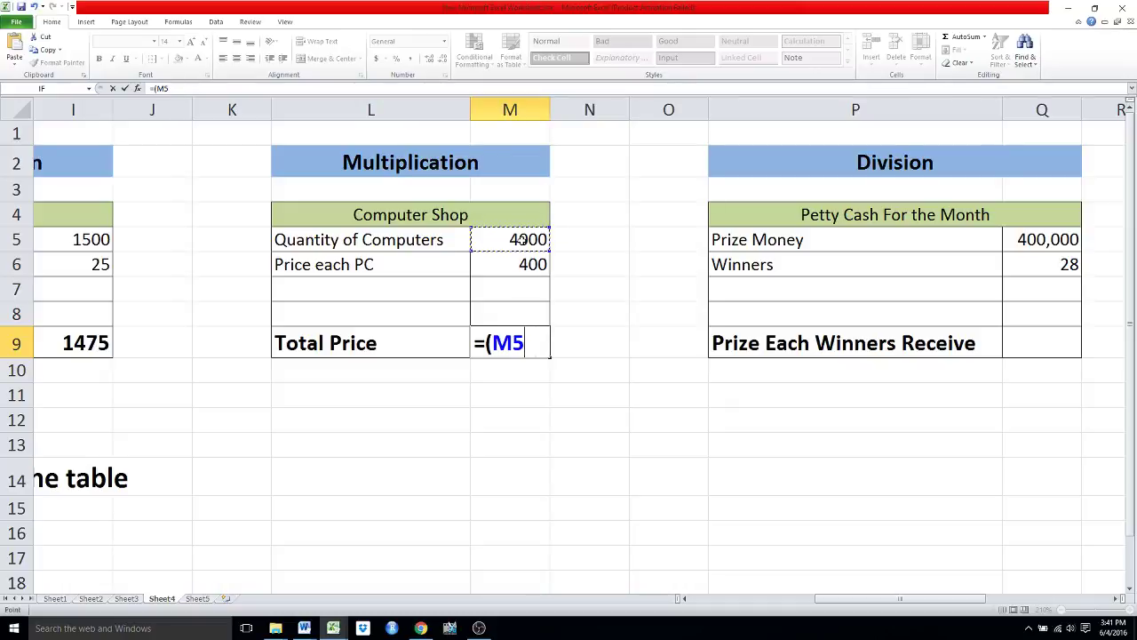
text(*)
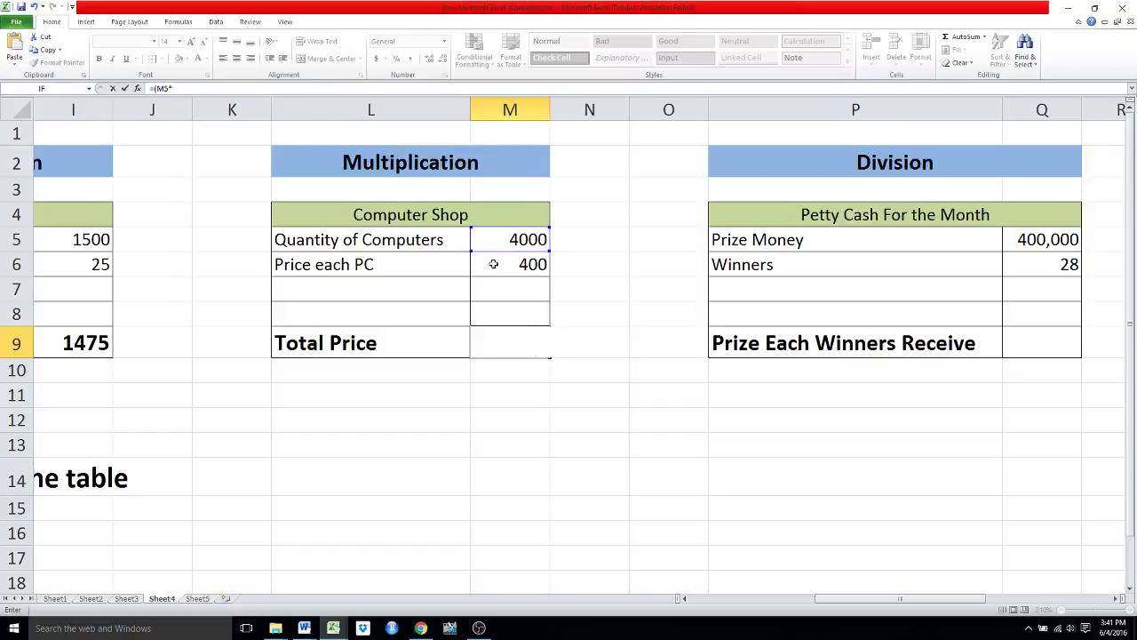
click(495, 258)
text())
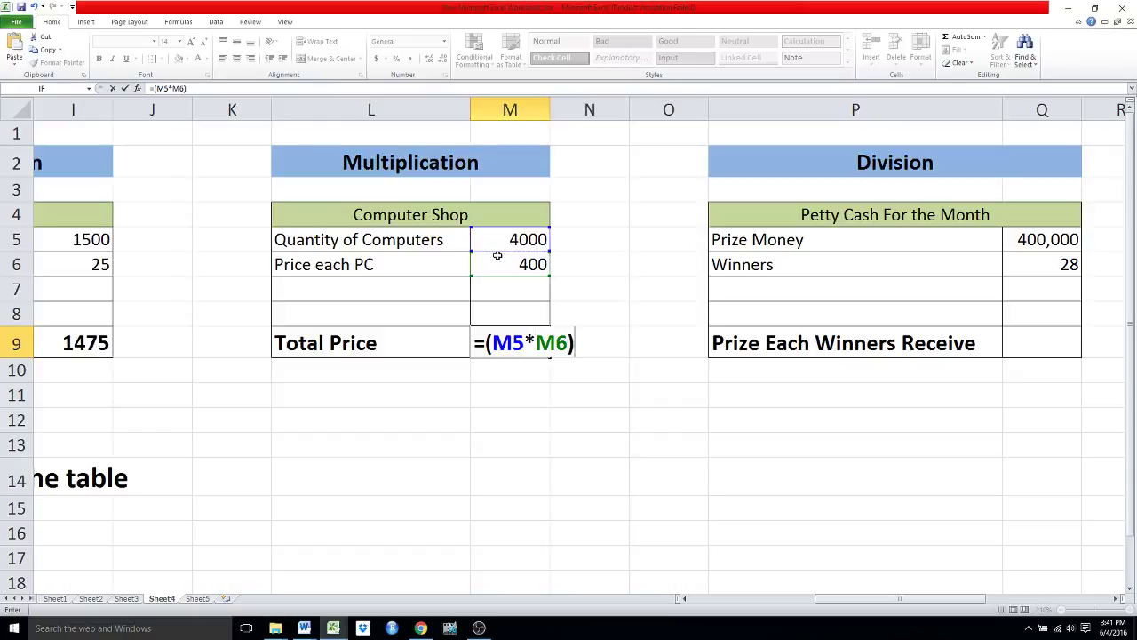
key(Return)
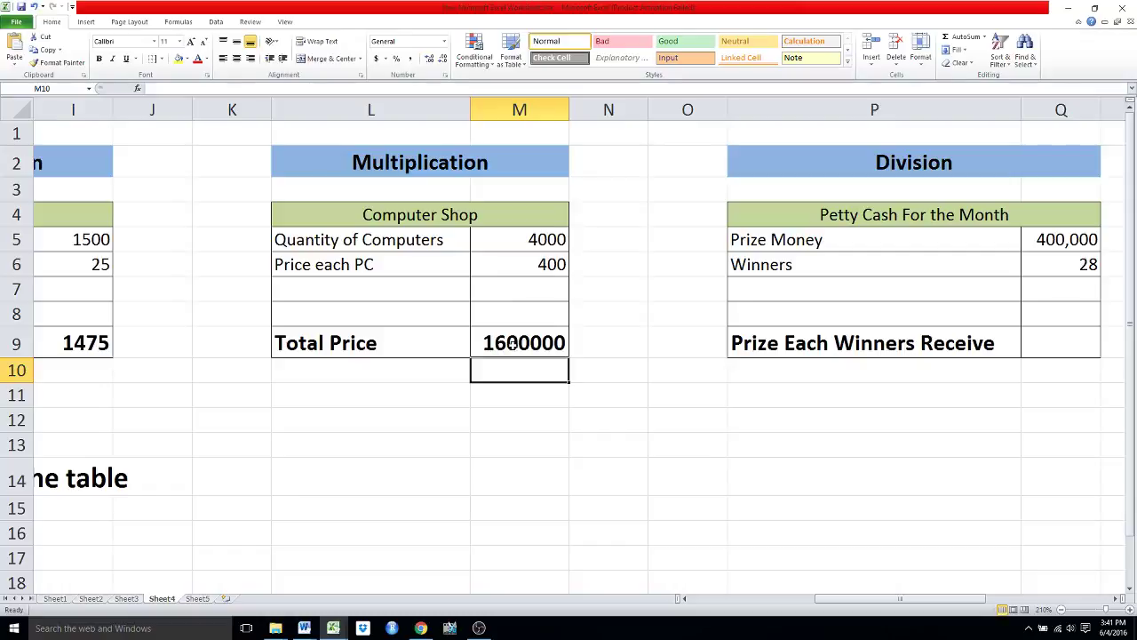
Rename the Division table's subheading in P4 to 'Prize Bonds'.
key(Right)
key(Right)
key(Right)
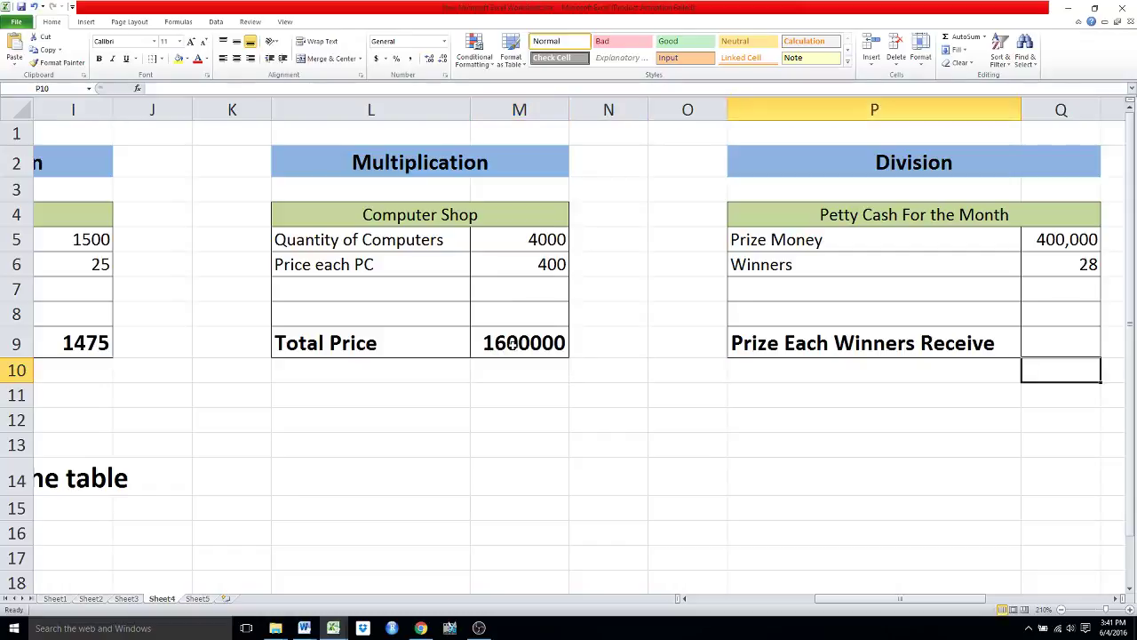
key(Right)
key(Up)
key(Up)
key(Up)
key(Up)
key(Up)
key(Up)
key(Up)
key(Up)
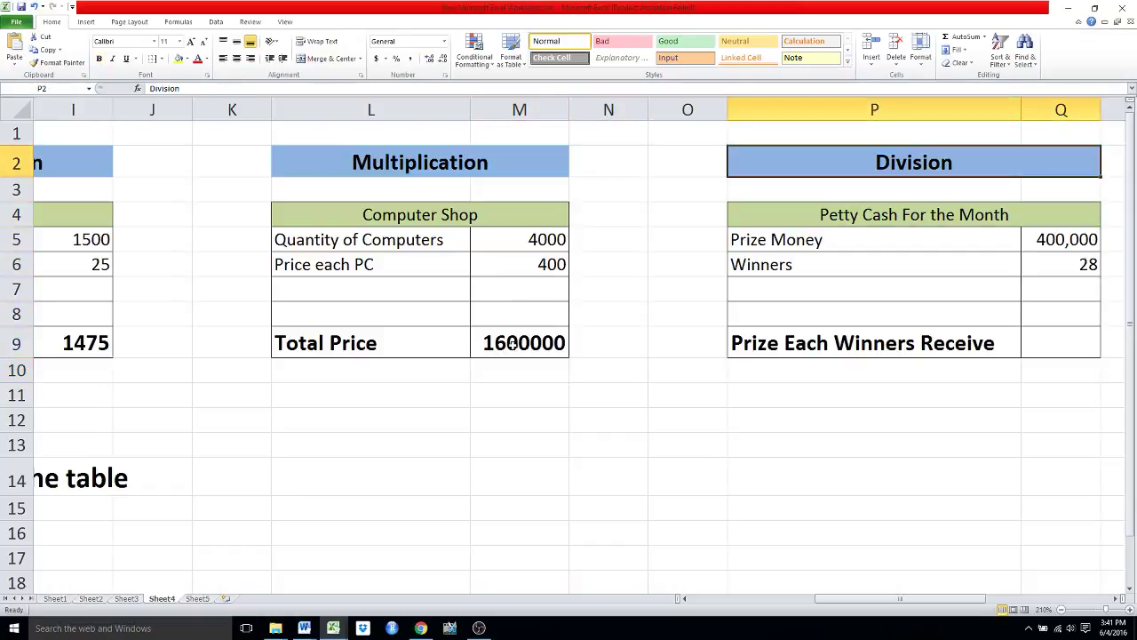
key(Down)
key(Down)
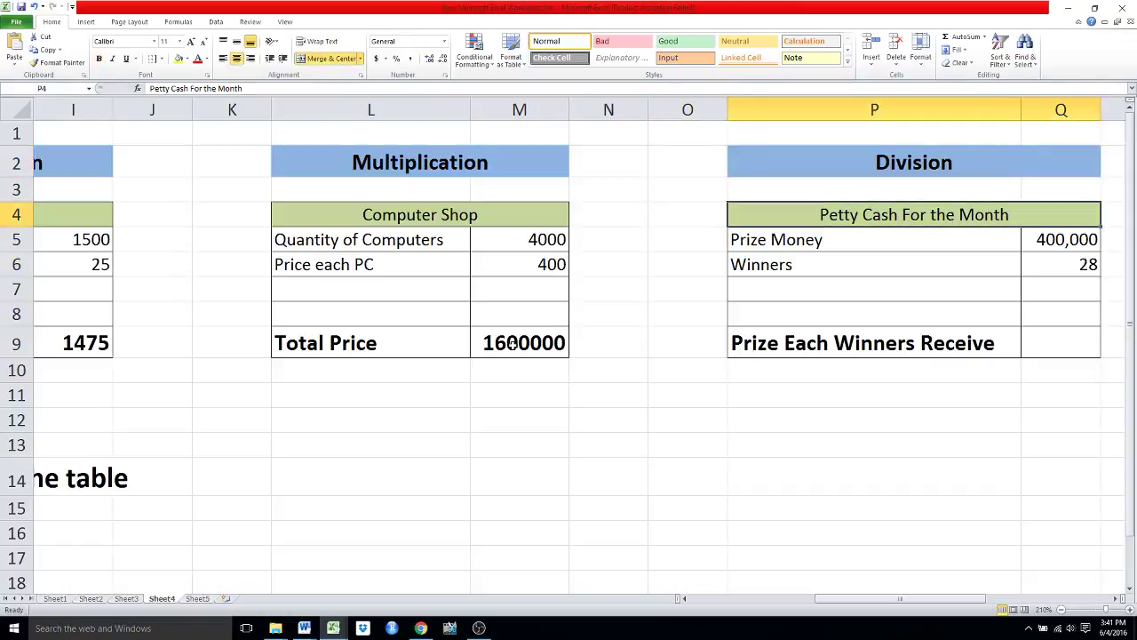
text(Pr)
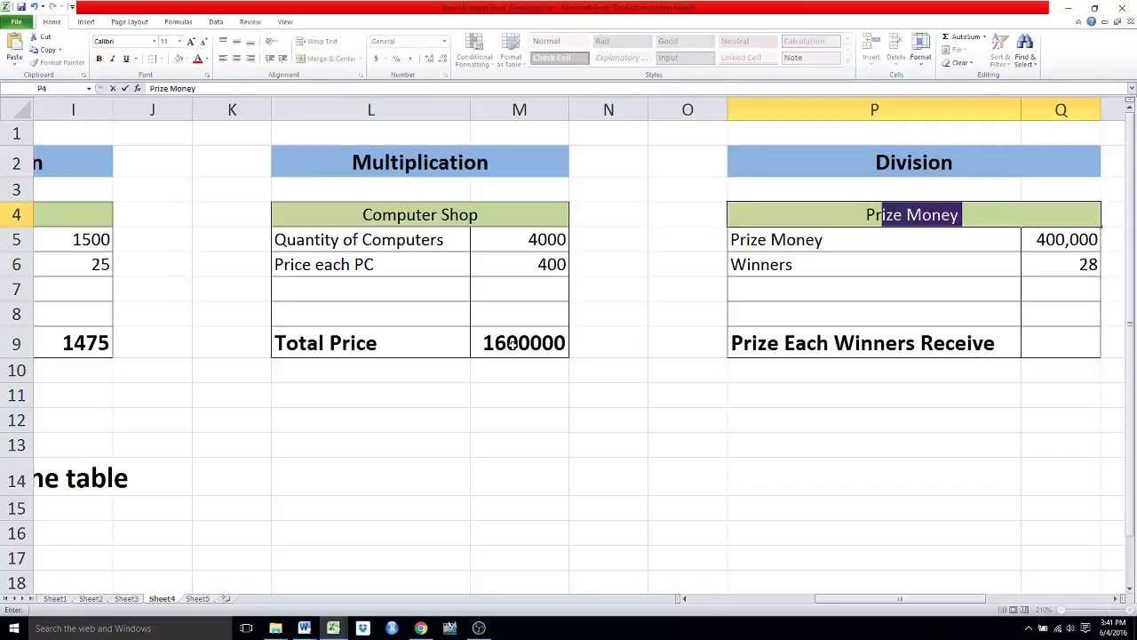
text(is)
text(z)
text(e B)
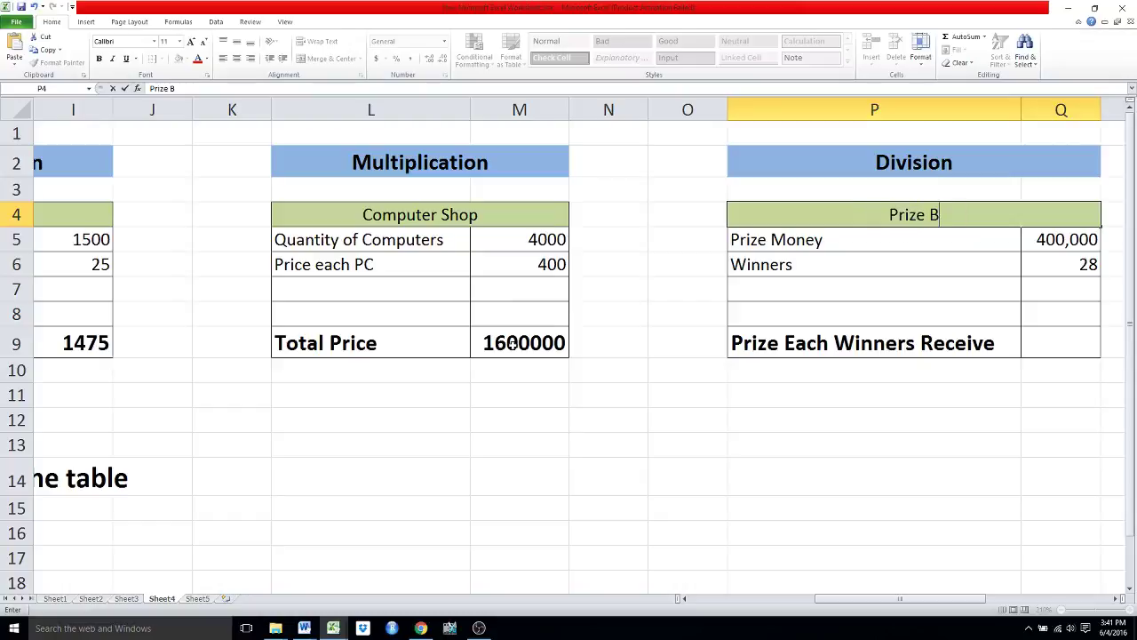
text(a)
key(BackSpace)
text(ond)
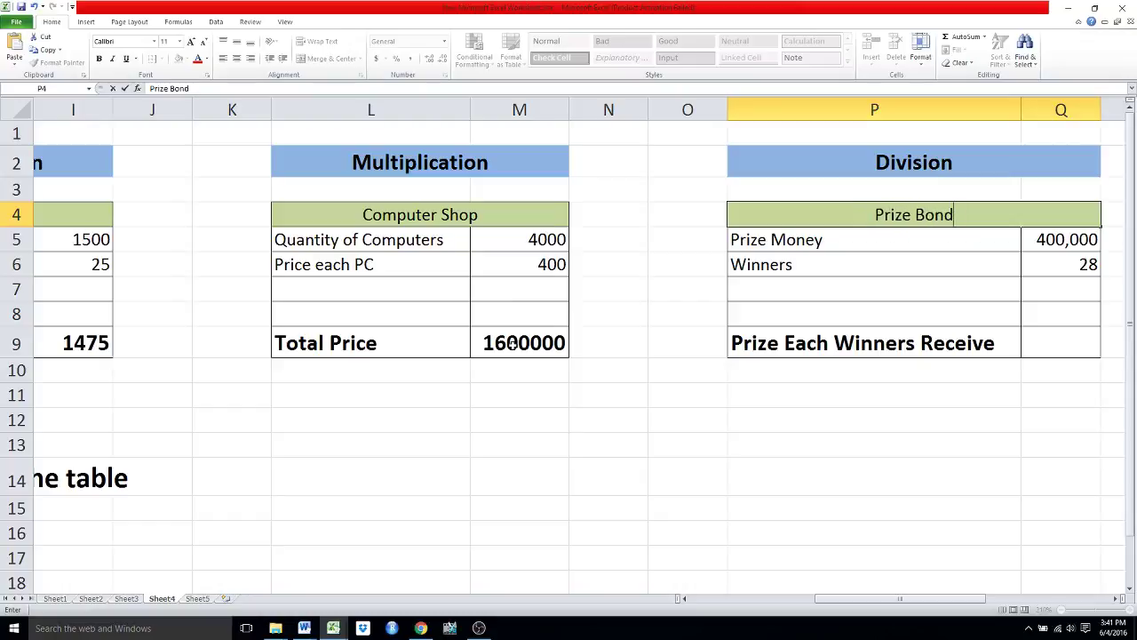
text(s)
key(Return)
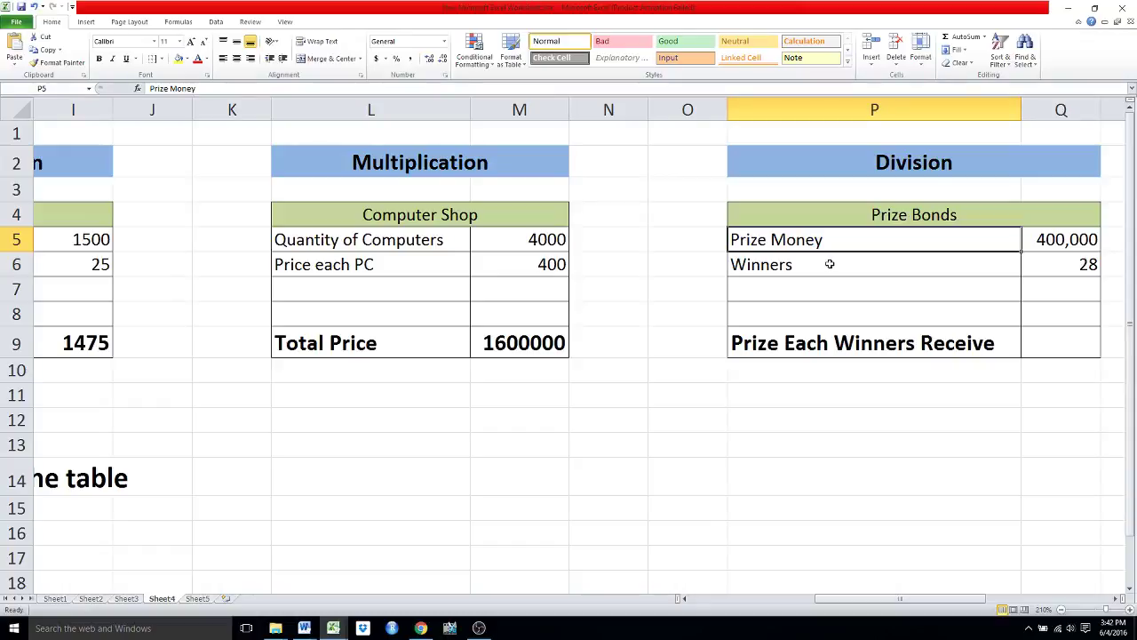
Enter the formula =(Q5/Q6) in Q9 so each winner's prize shows 14286.
click(1072, 342)
text(=)
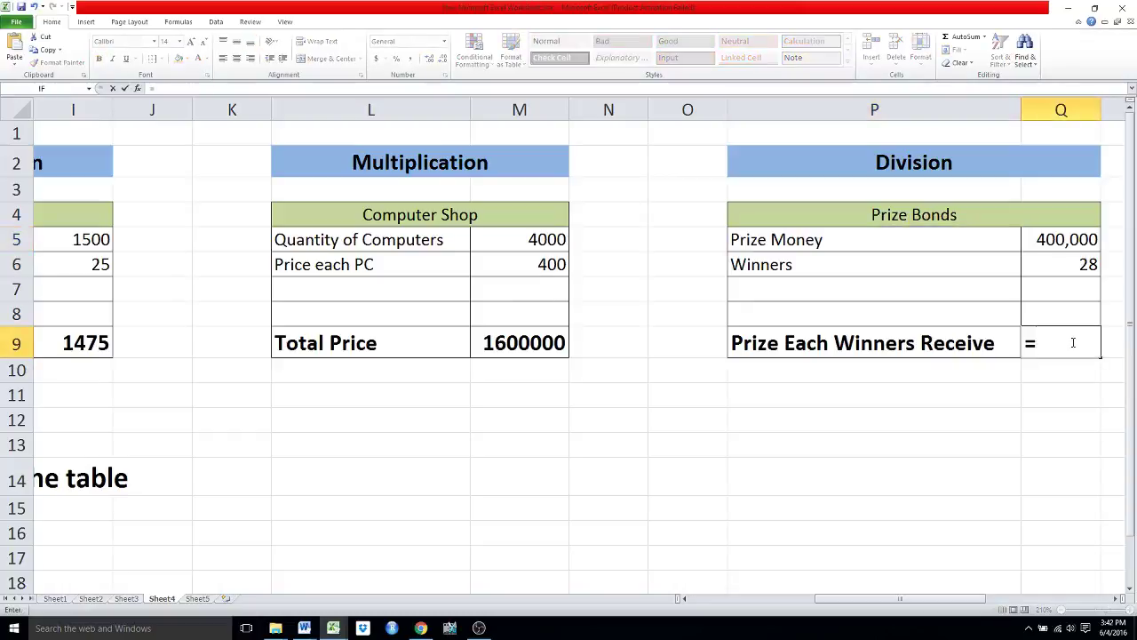
text(()
click(1072, 239)
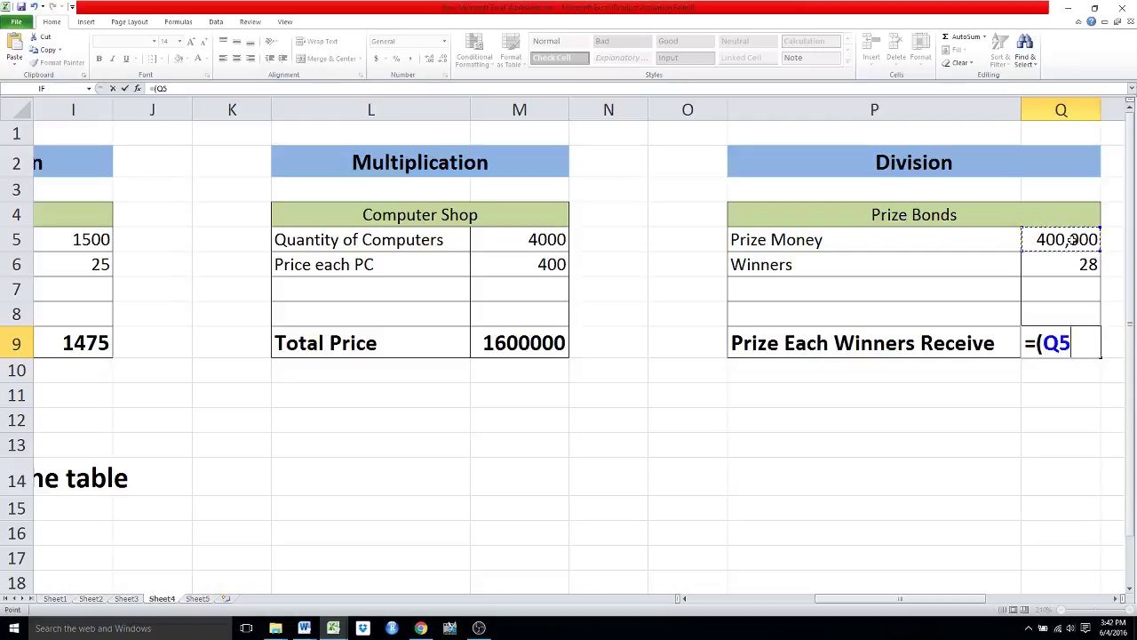
text(/)
click(1067, 264)
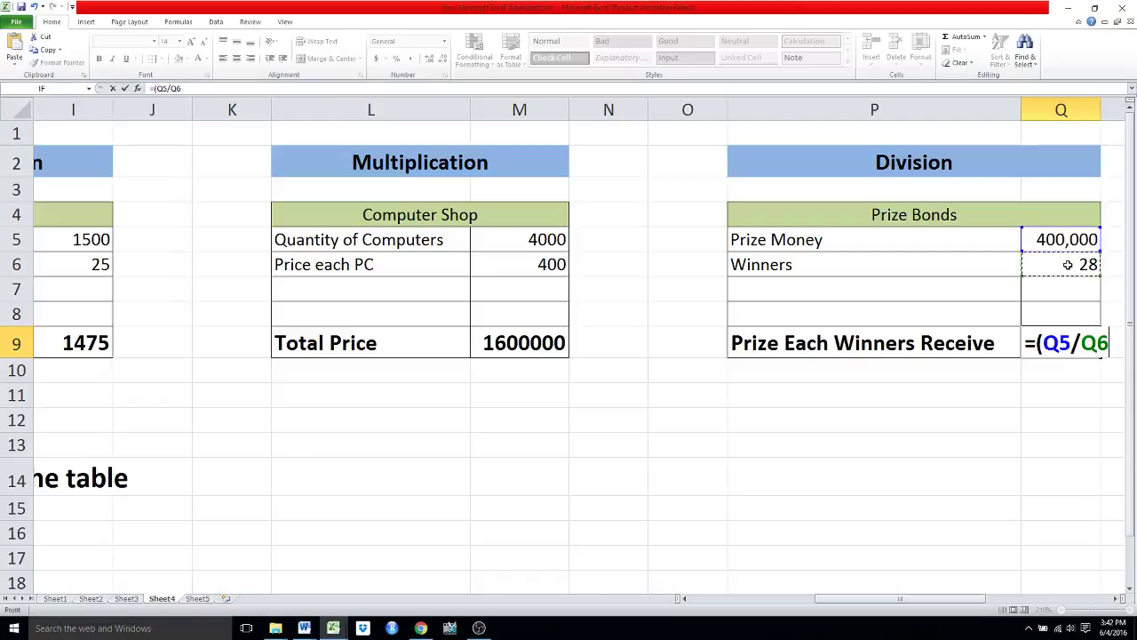
text())
key(Return)
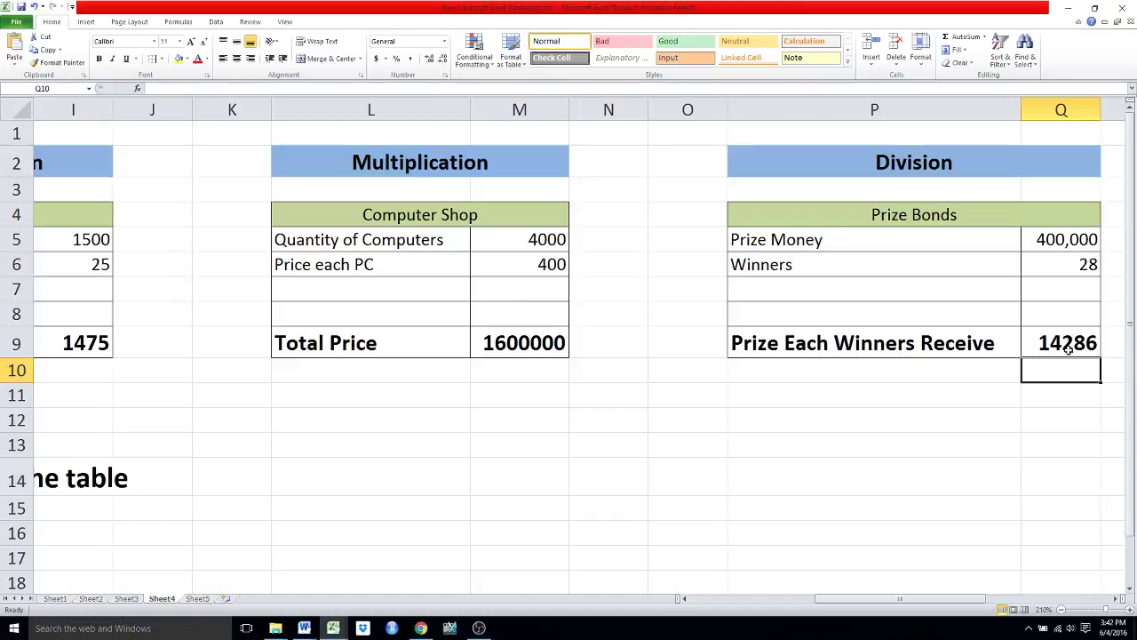
Move from the Division table back to the Addition table and its note about results adjusting.
click(680, 425)
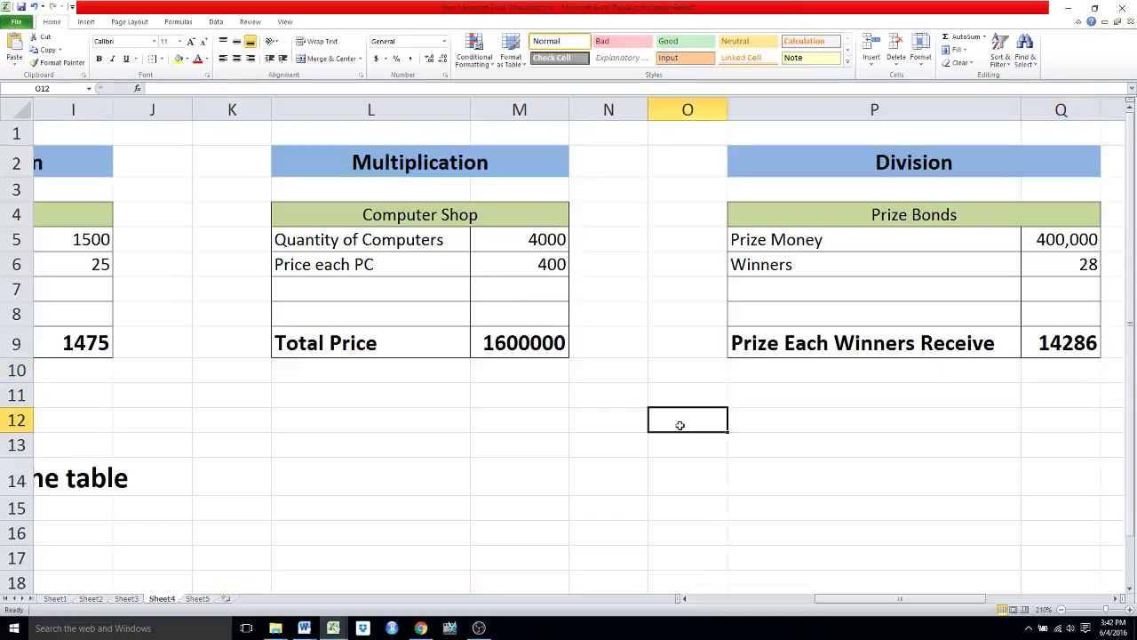
key(Left)
key(Left)
key(Left)
key(Left)
key(Left)
key(Left)
key(Left)
key(Right)
key(Right)
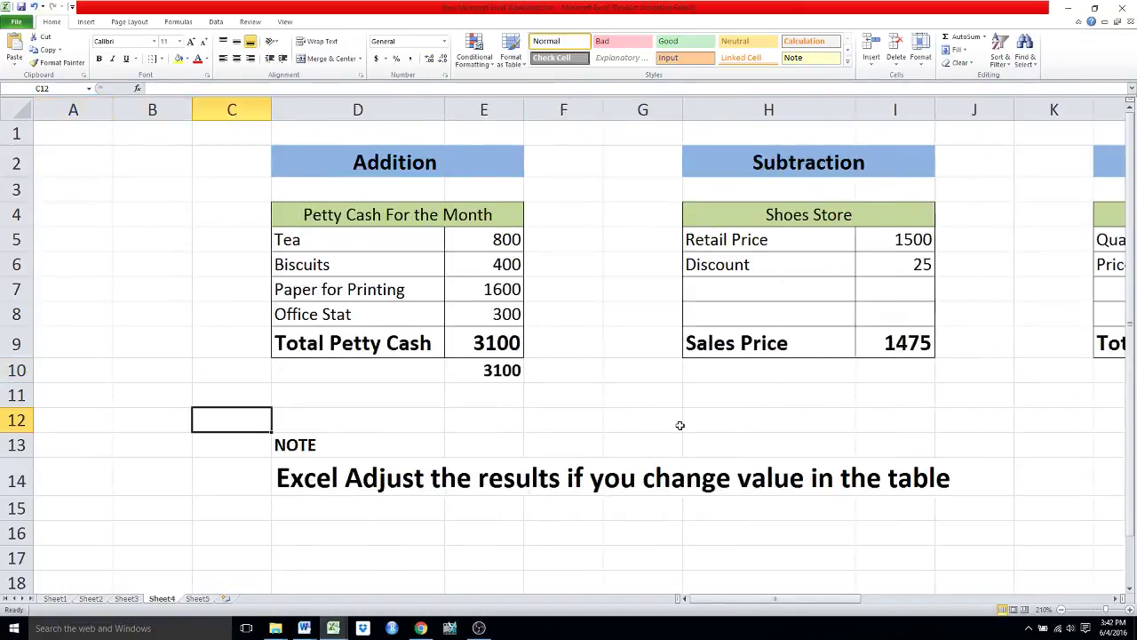
key(Right)
key(Right)
key(Down)
key(Down)
key(Left)
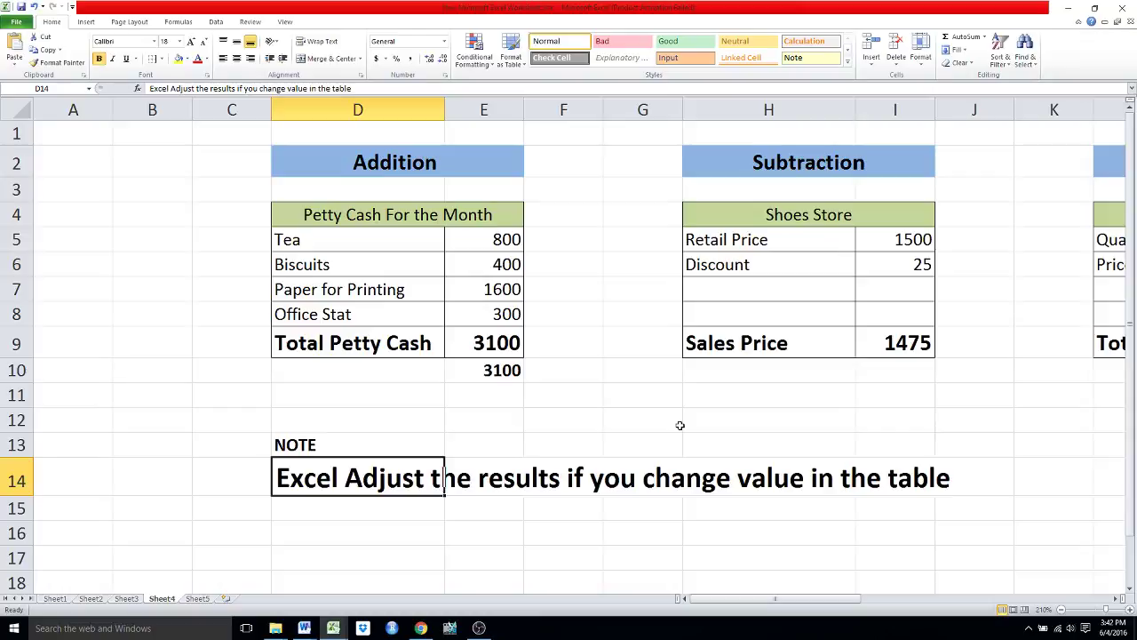
click(313, 241)
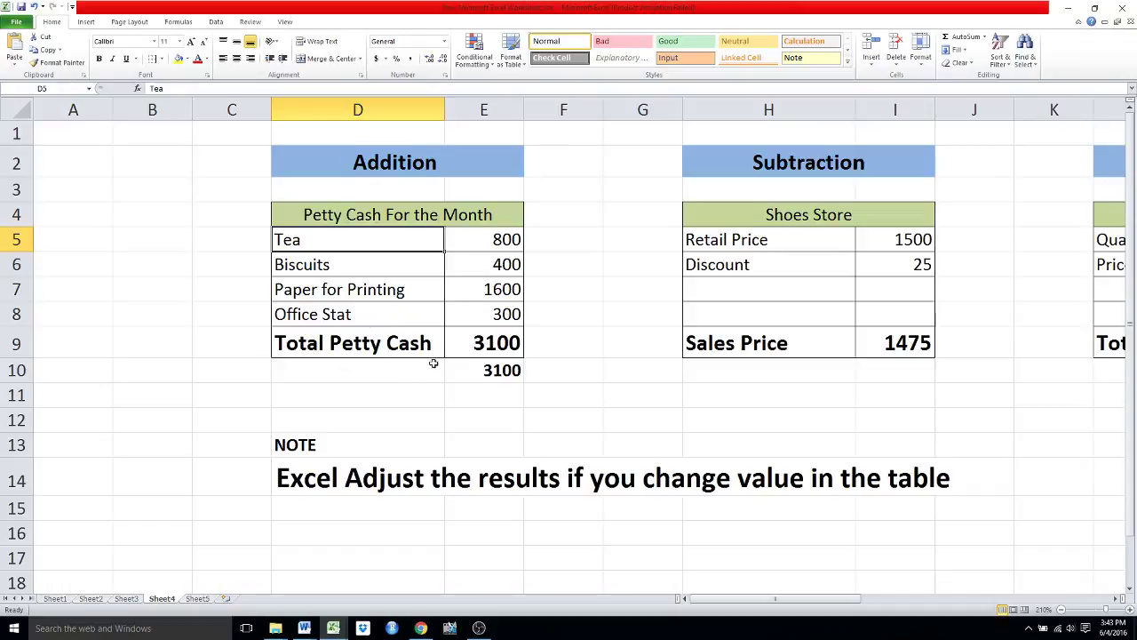
Change Biscuits to 800 and Office Stat to 250 in the Addition table, giving a 3450 total.
click(481, 263)
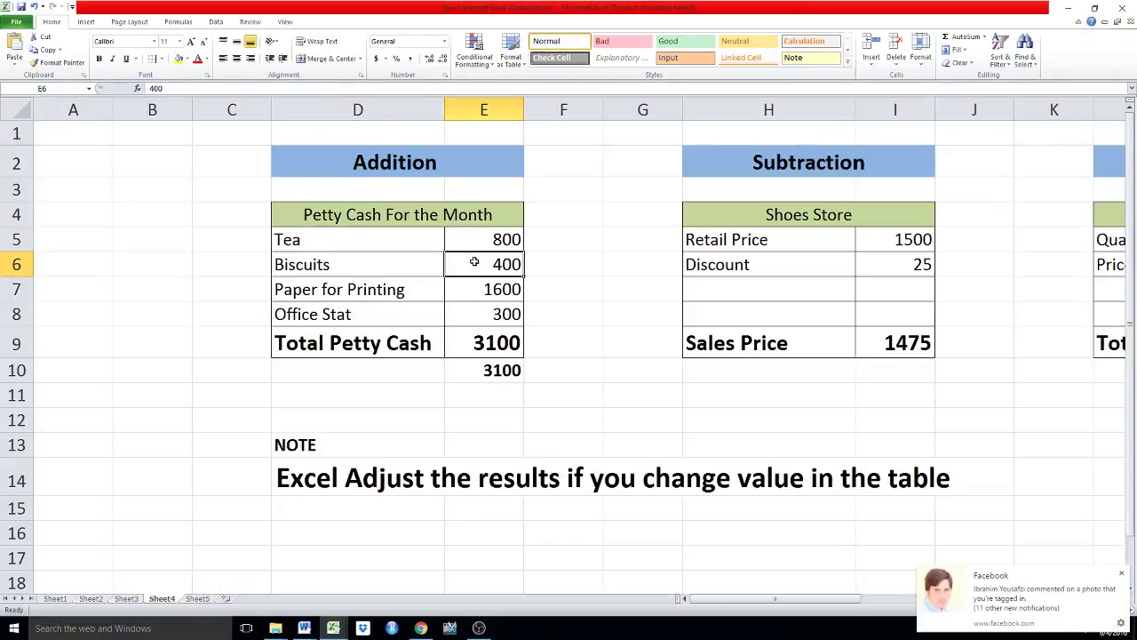
text(800)
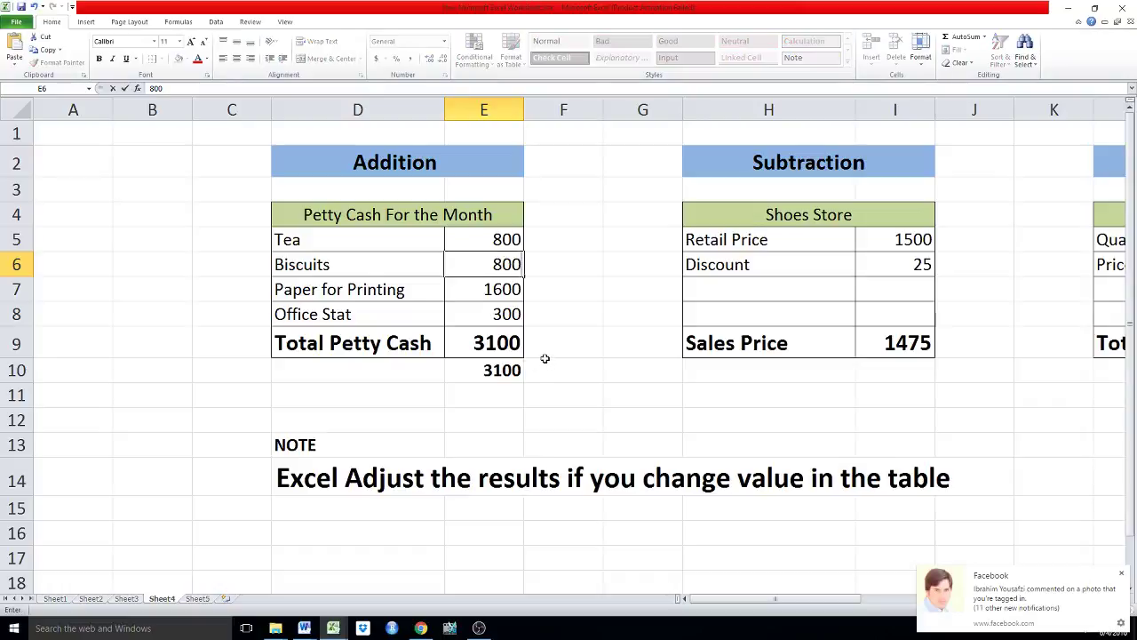
text(\)
key(BackSpace)
click(543, 360)
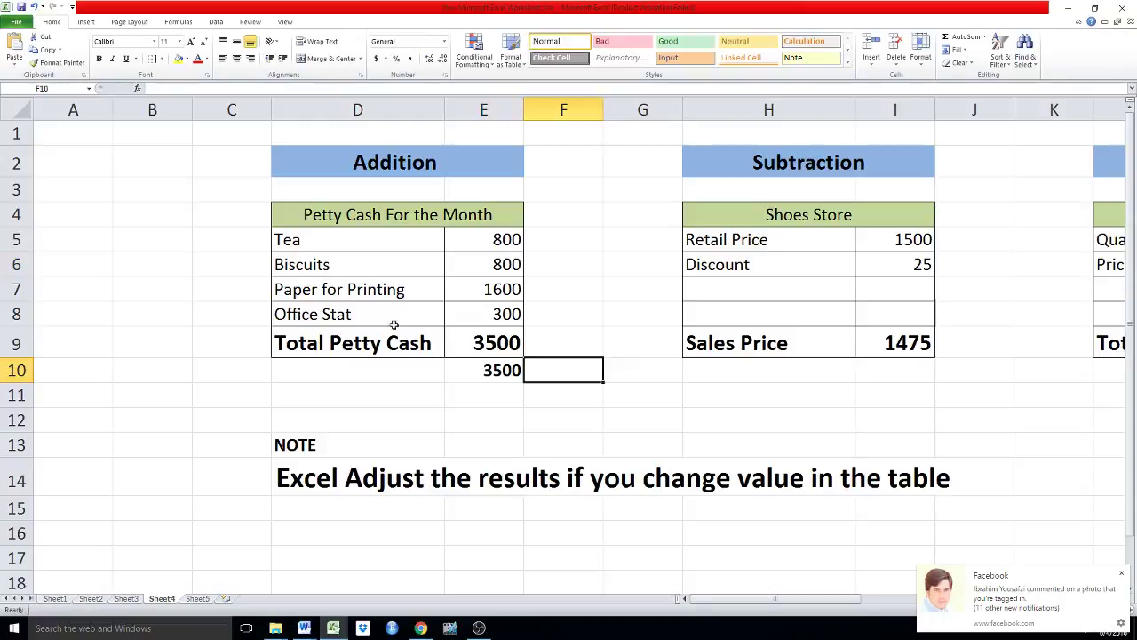
click(476, 311)
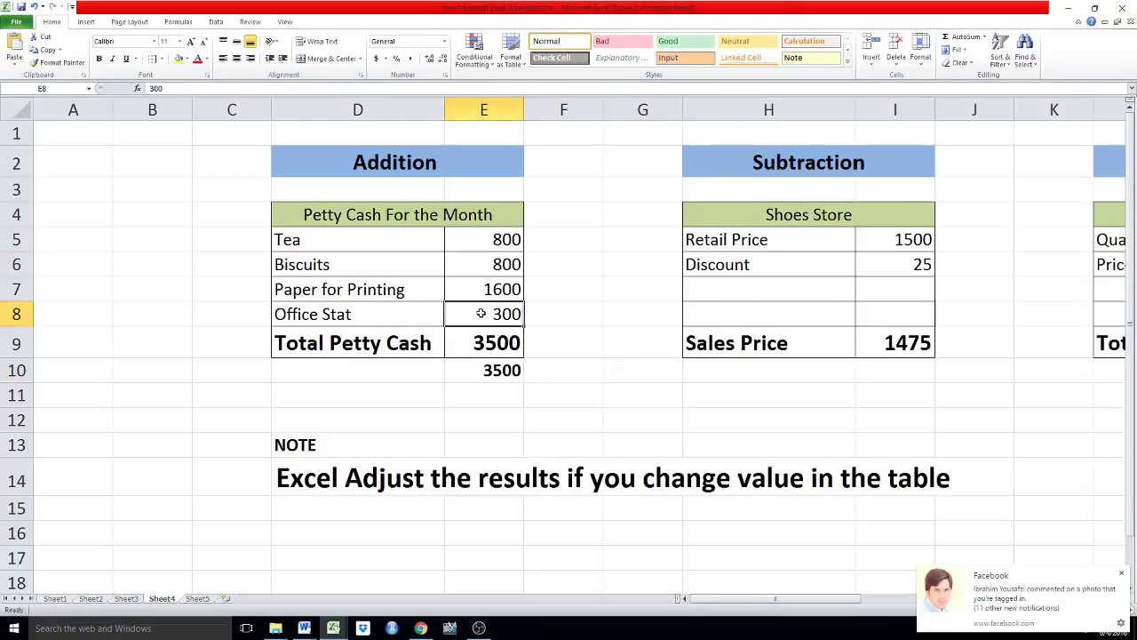
text(250)
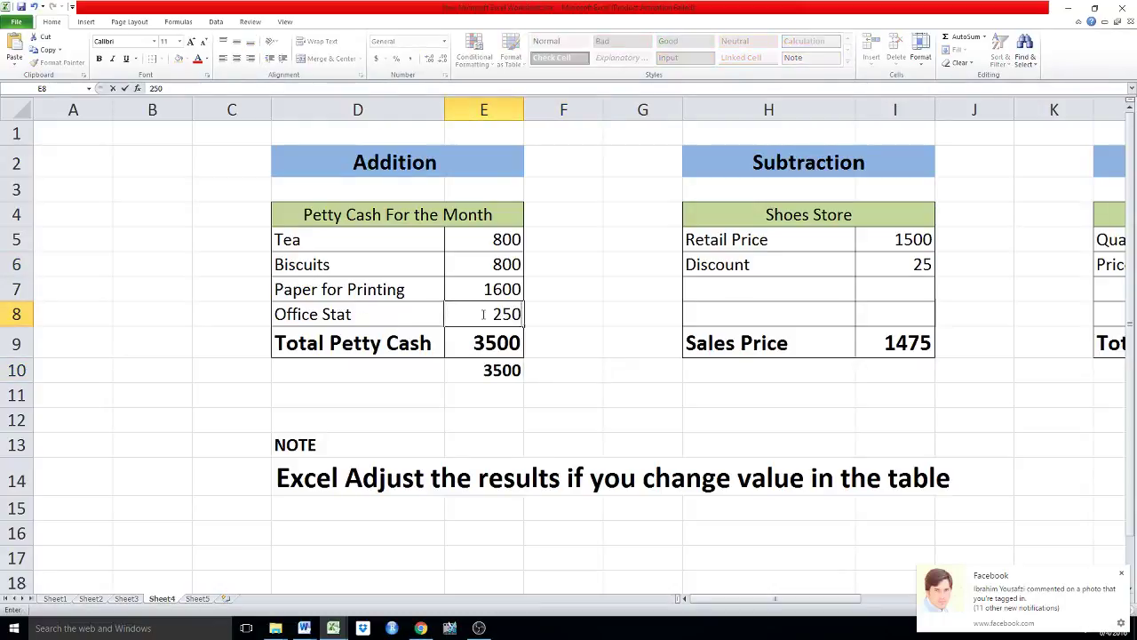
click(590, 298)
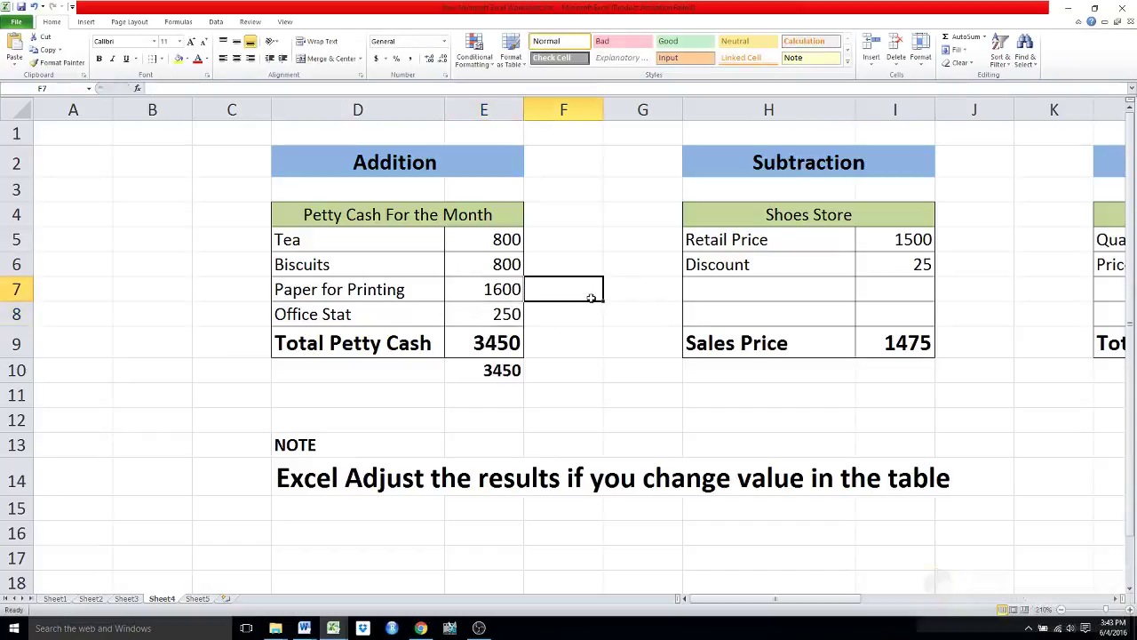
key(Right)
key(Right)
key(Right)
key(Right)
key(Right)
key(Right)
key(Right)
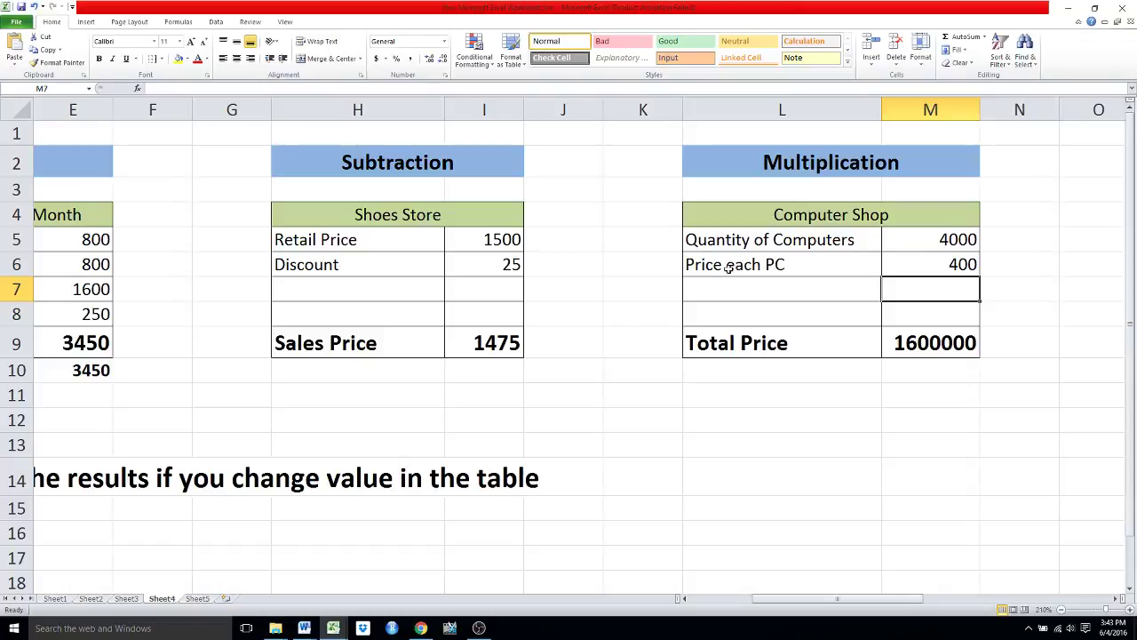
Enter quantity 3500 and price 420 in the Computer Shop table, then bring the OBS recorder forward.
click(950, 240)
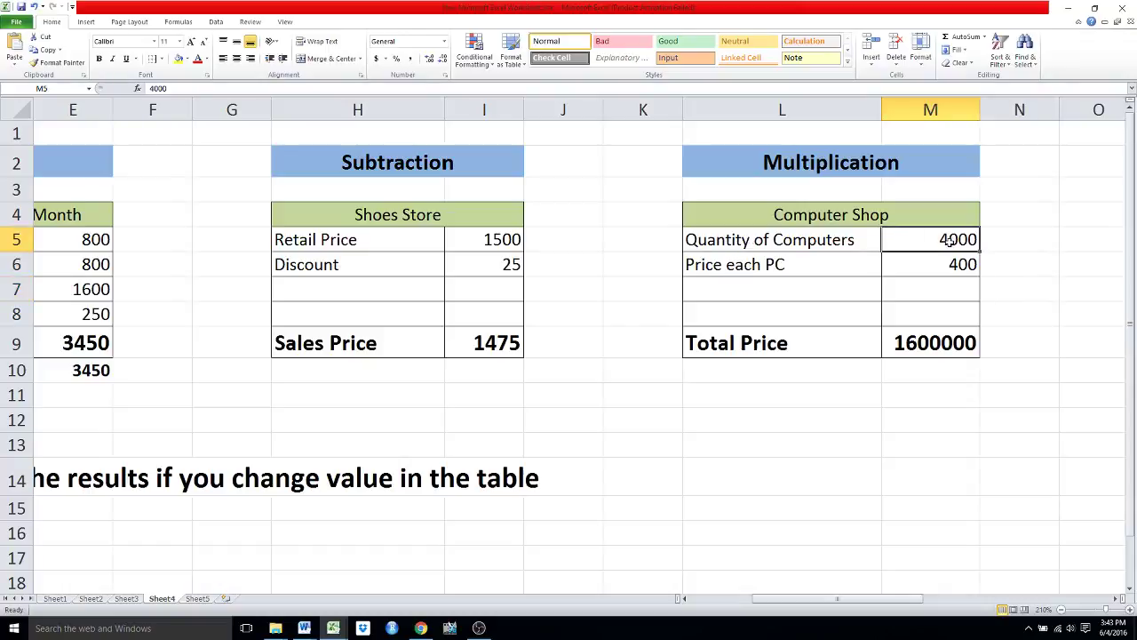
text(350)
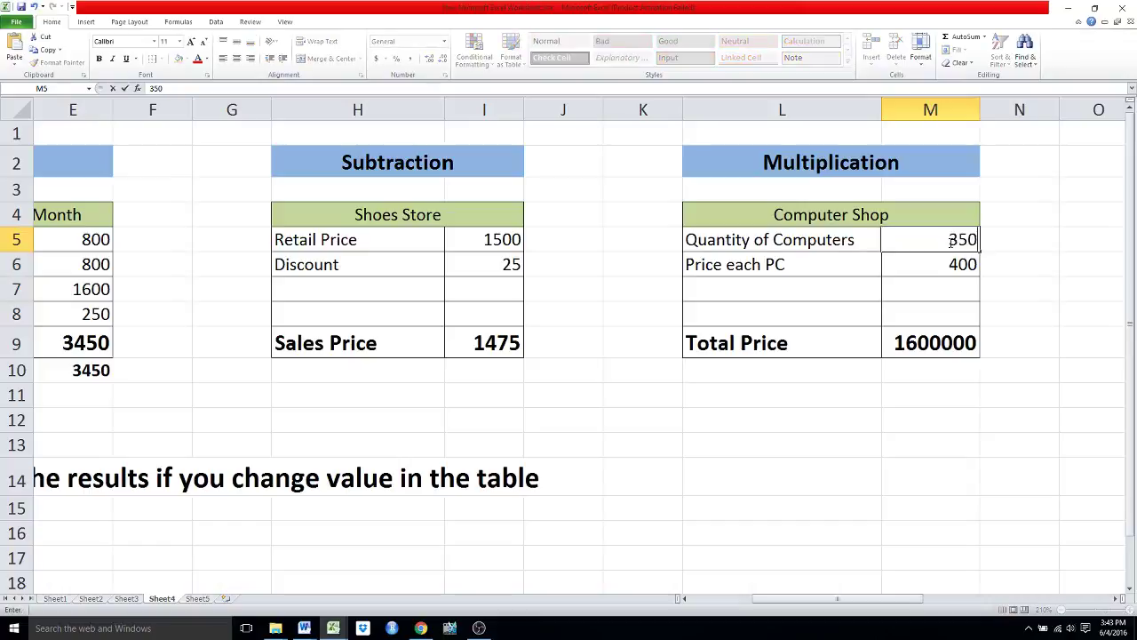
text(0)
key(Return)
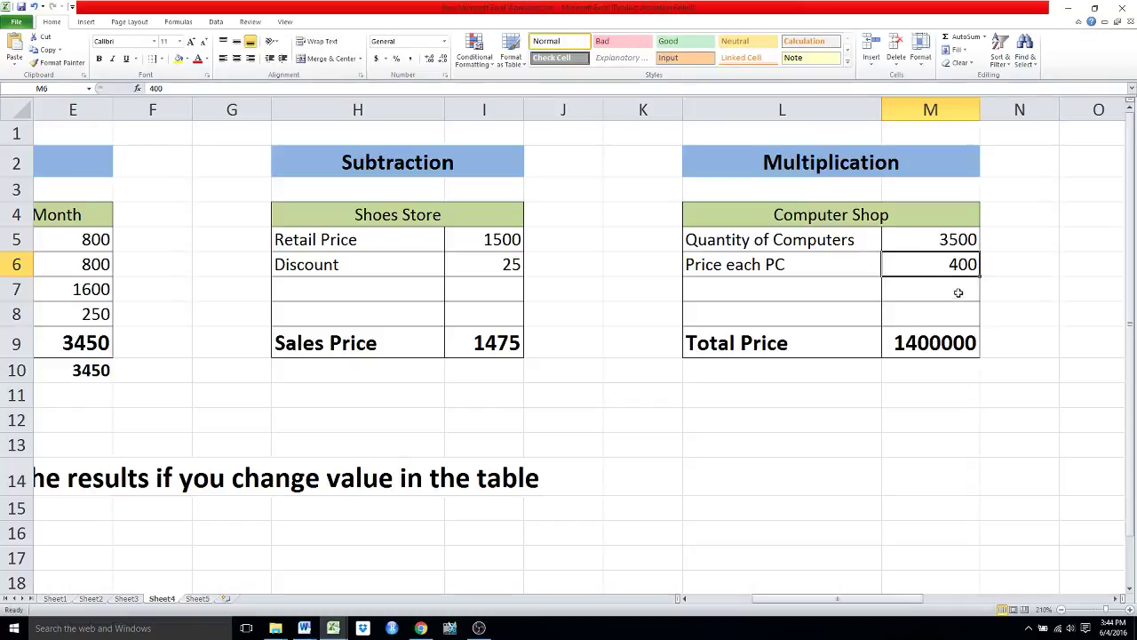
text(42)
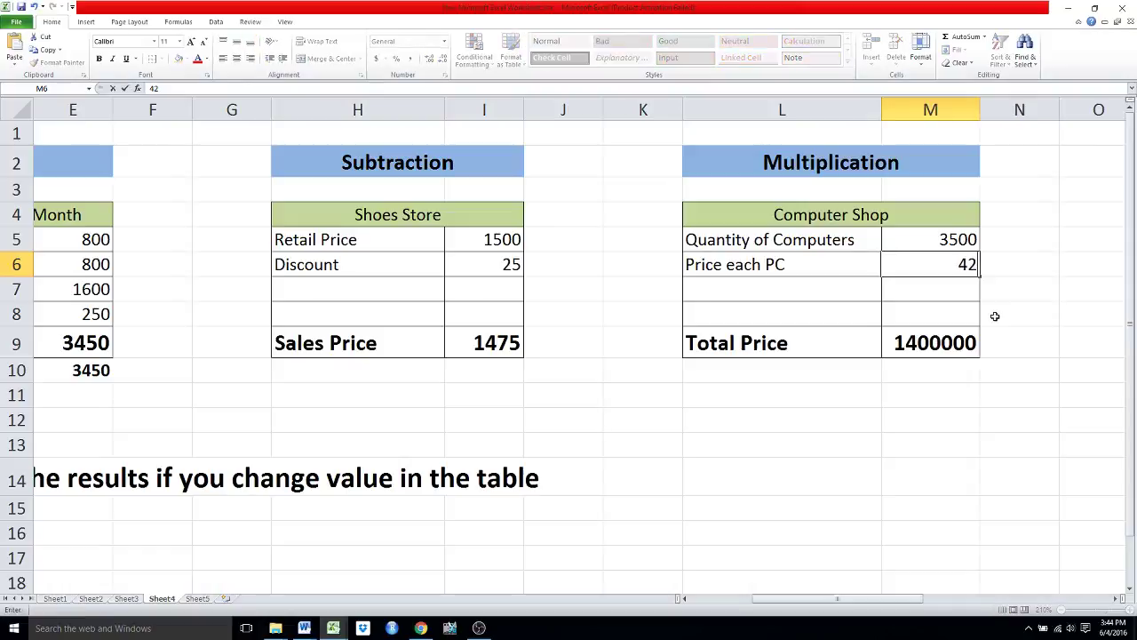
text(0)
click(1012, 300)
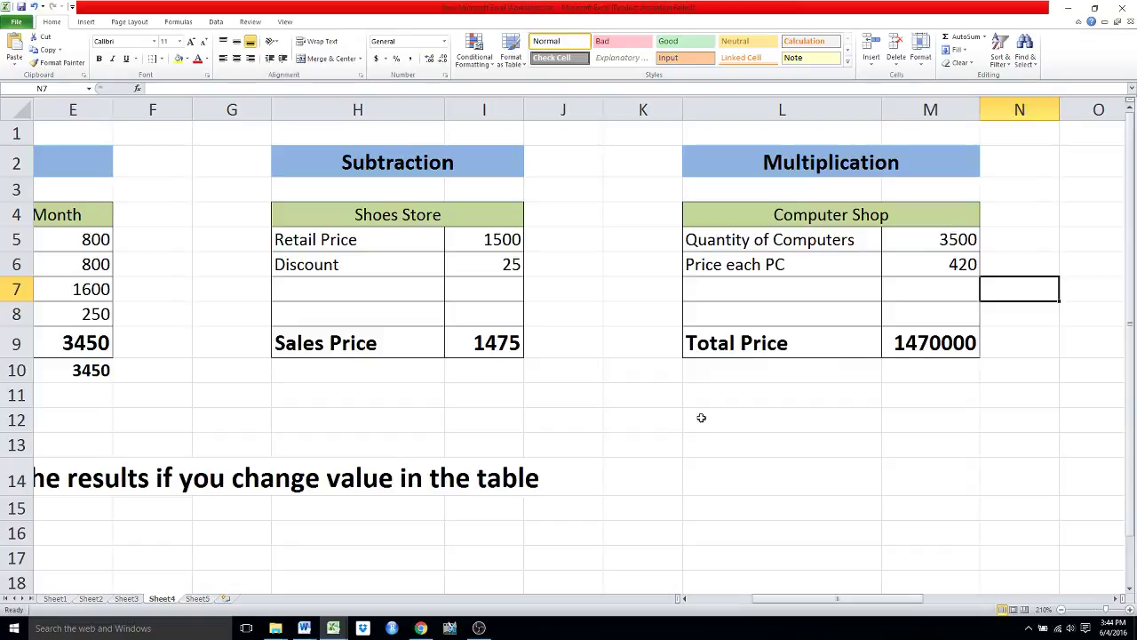
mouse_move(488, 627)
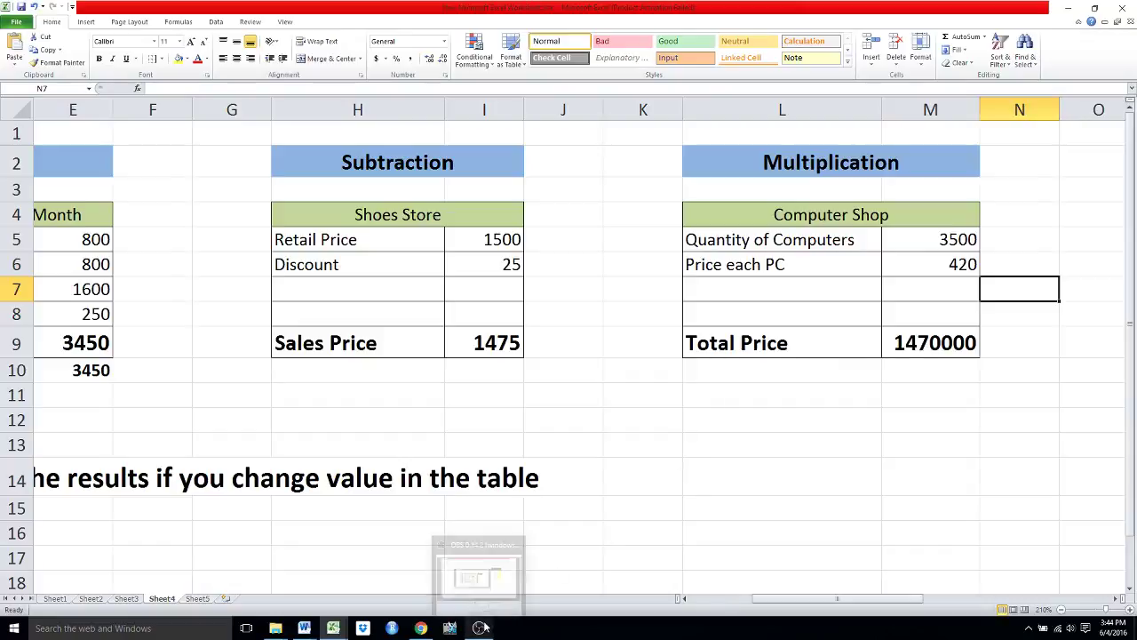
click(478, 628)
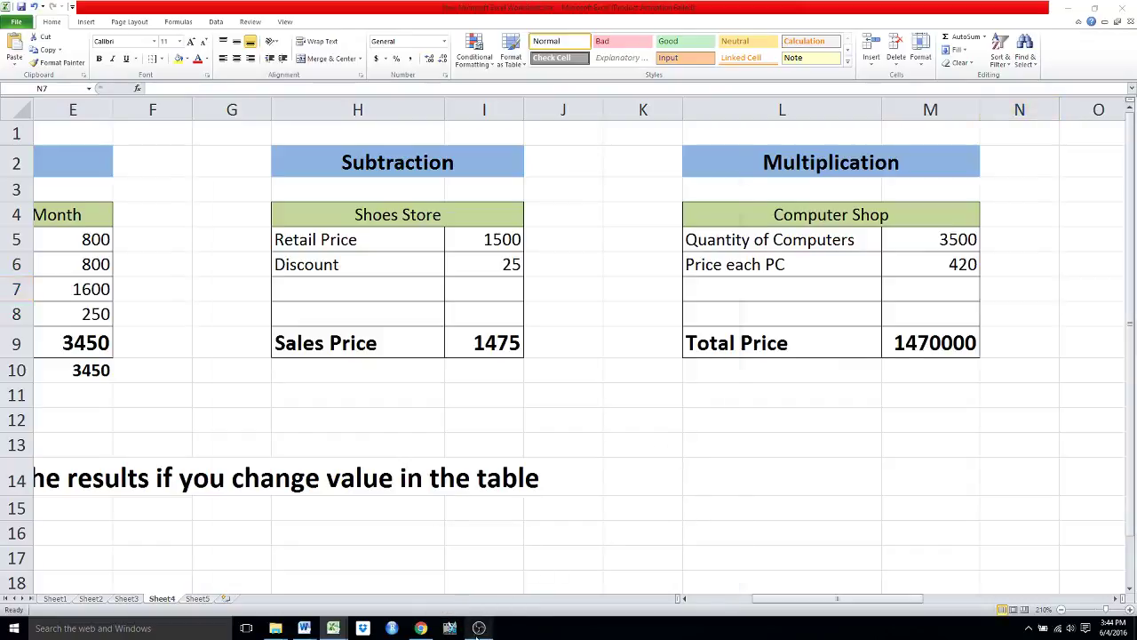